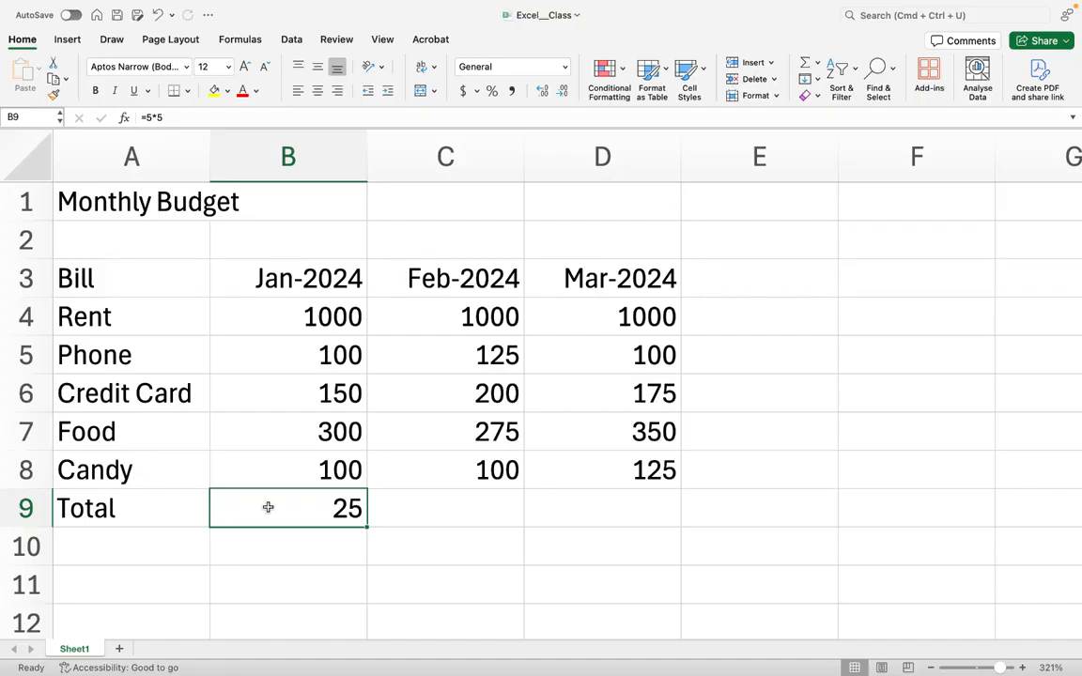
- Replace the Jan-2024 Total cell's formula with =10/2
double_click(268, 507)
key(BackSpace)
key(BackSpace)
key(BackSpace)
text(10/)
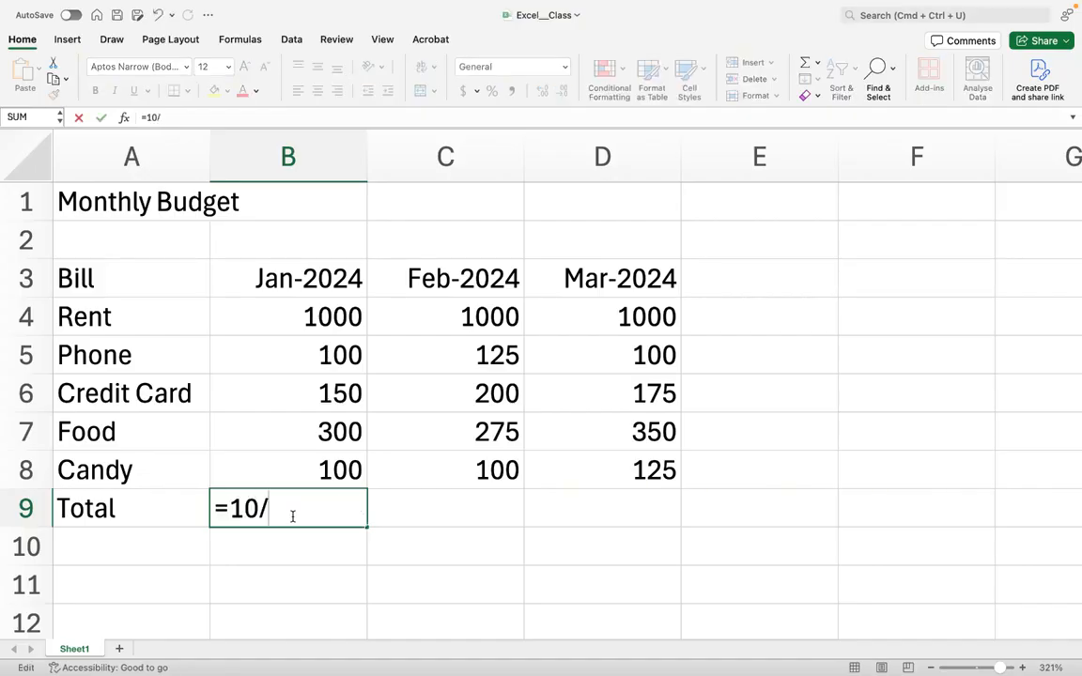
text(2)
key(Return)
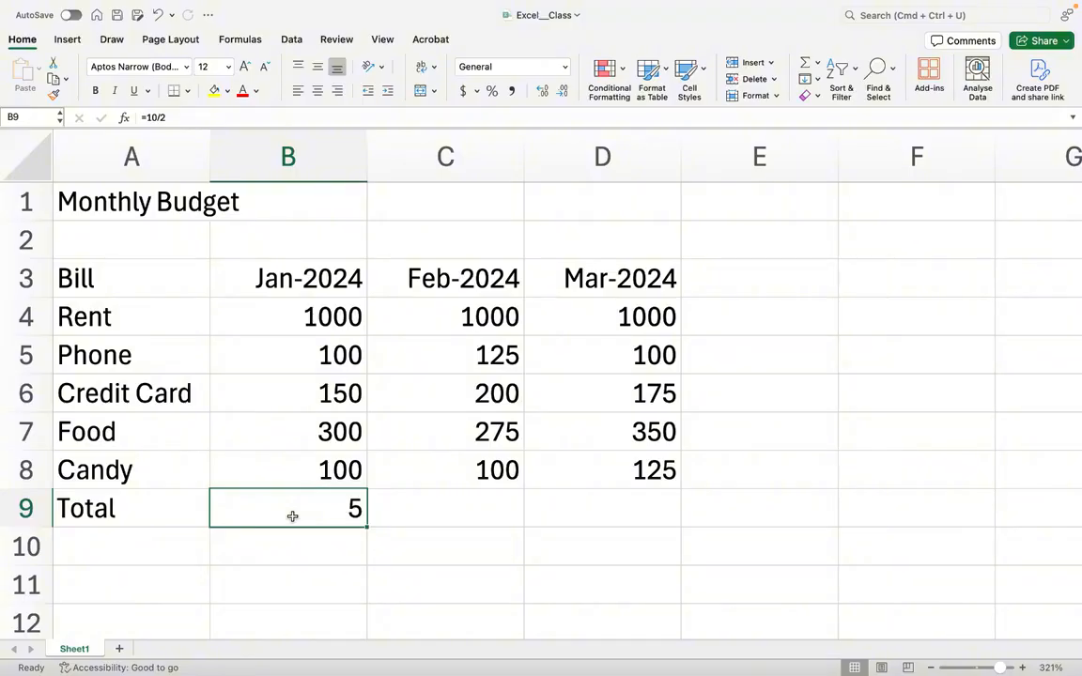
- Clear the Jan-2024 Total cell and step through the January amounts in B4 to B8
key(Delete)
click(321, 310)
click(326, 357)
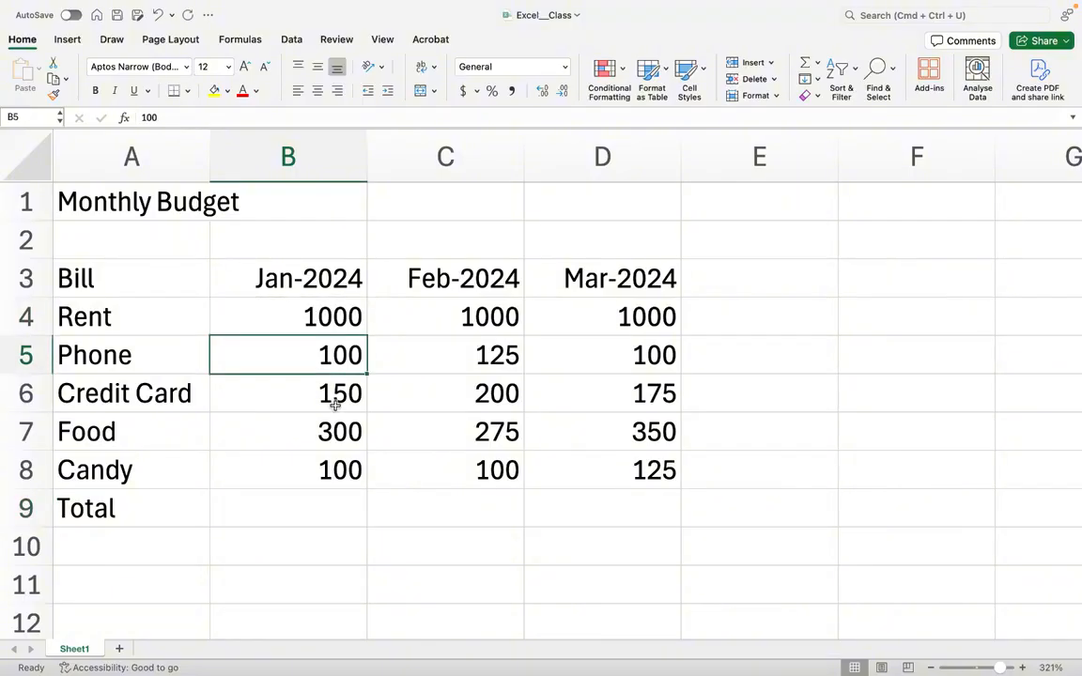
click(335, 403)
click(338, 438)
click(344, 479)
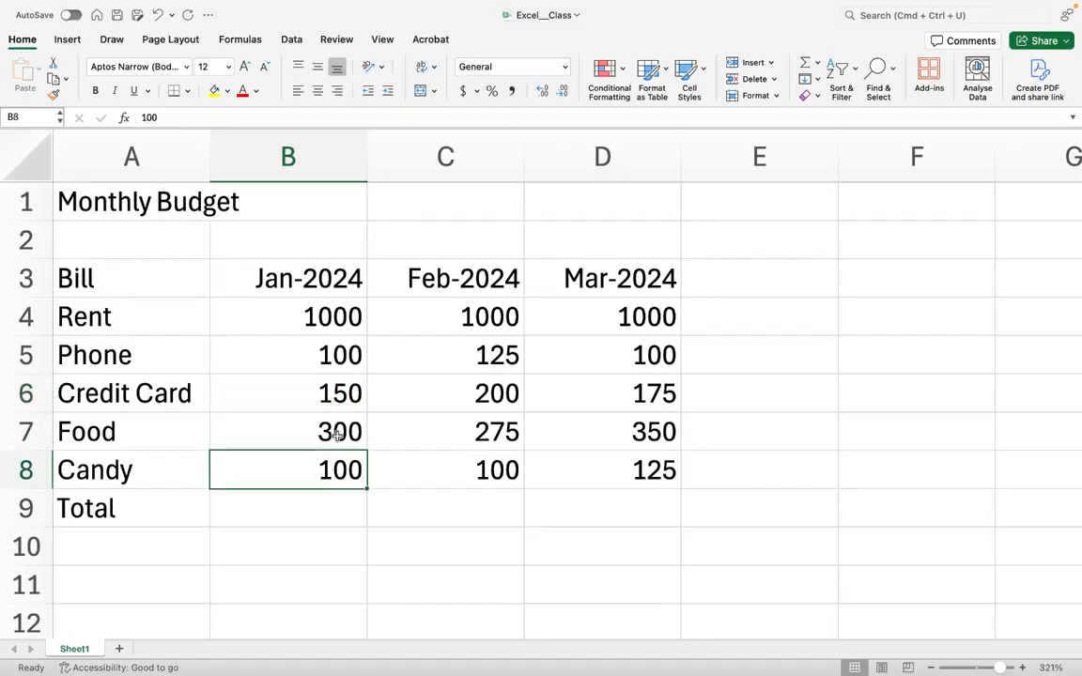
click(302, 315)
click(306, 366)
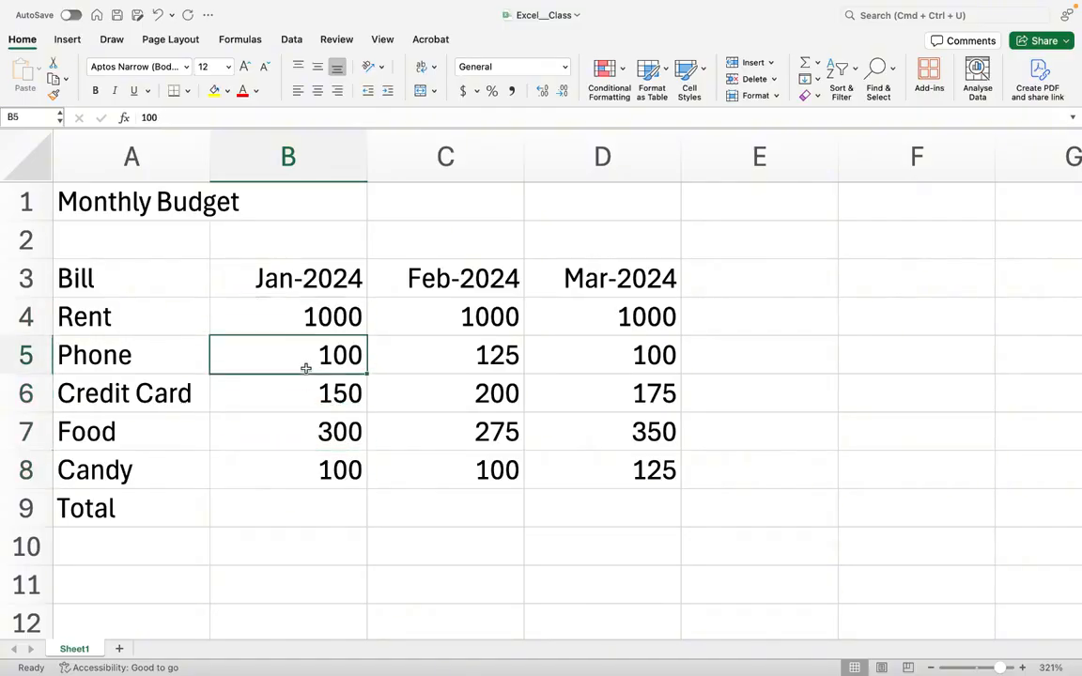
click(305, 398)
click(308, 441)
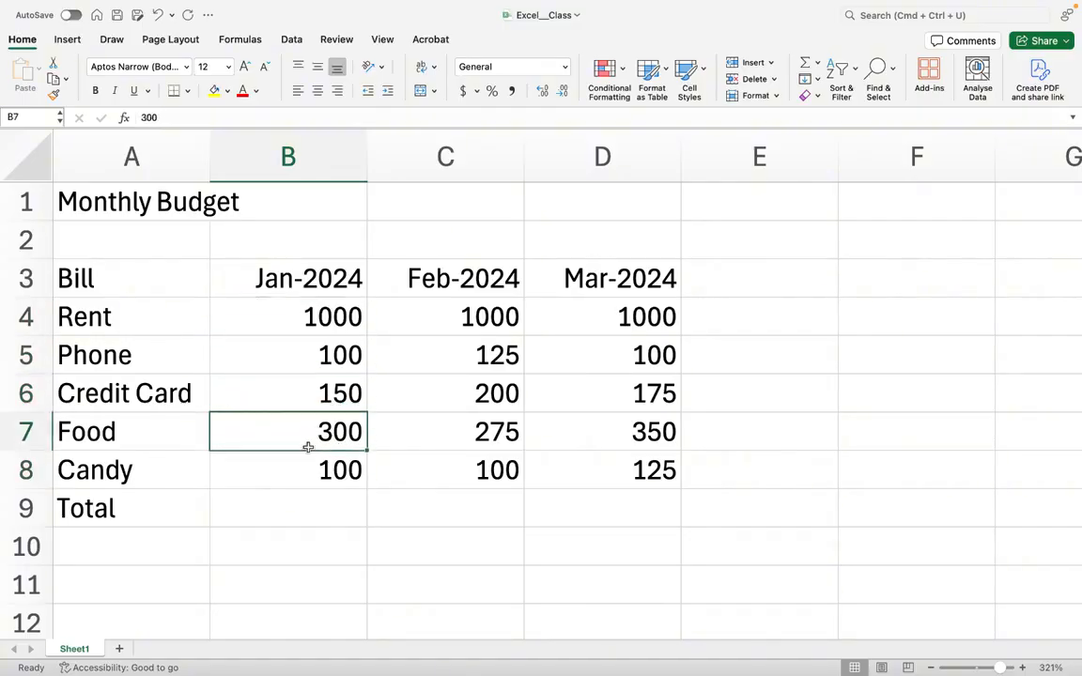
click(295, 504)
- Enter the formula =1000+100+150+300+100 in the Jan-2024 Total cell
click(140, 513)
click(263, 511)
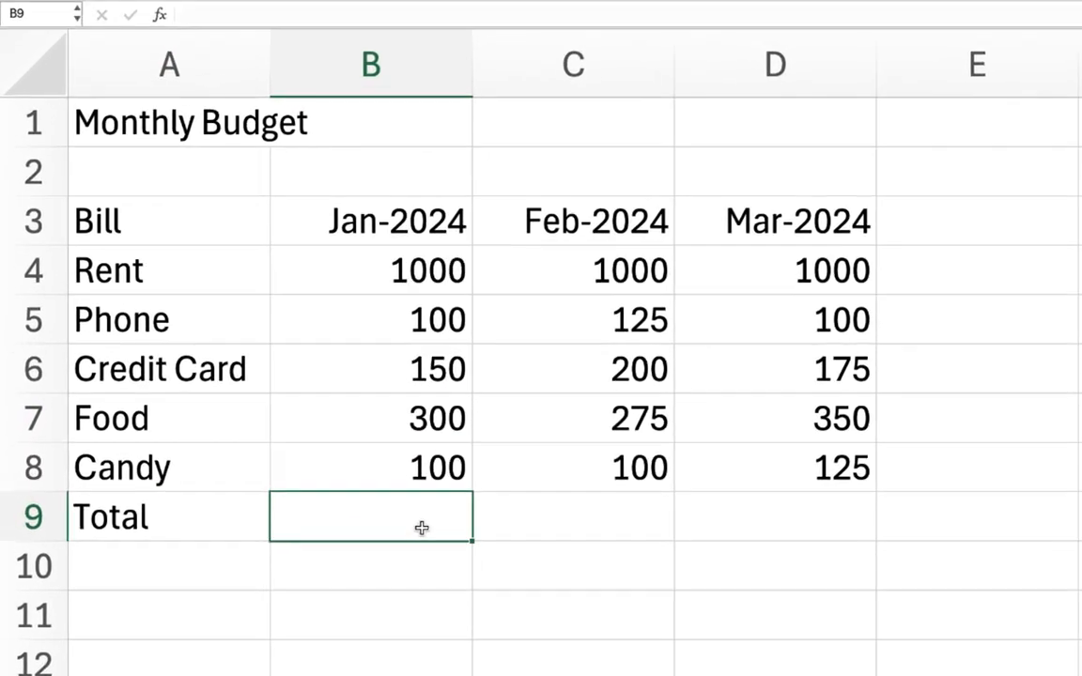
text(=)
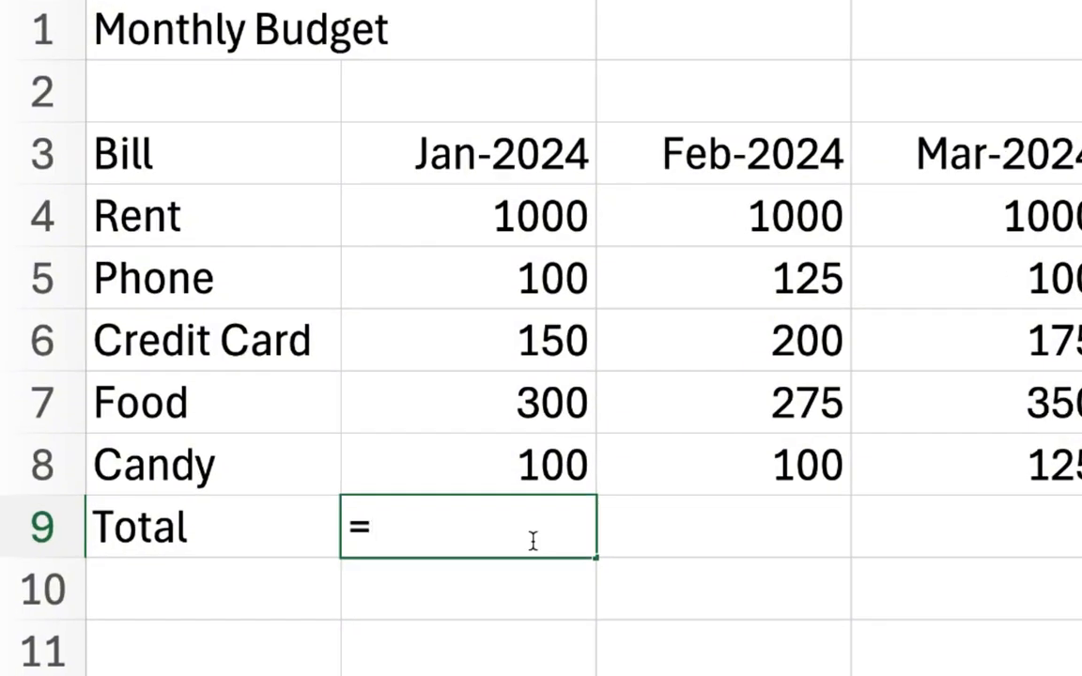
text(1000+)
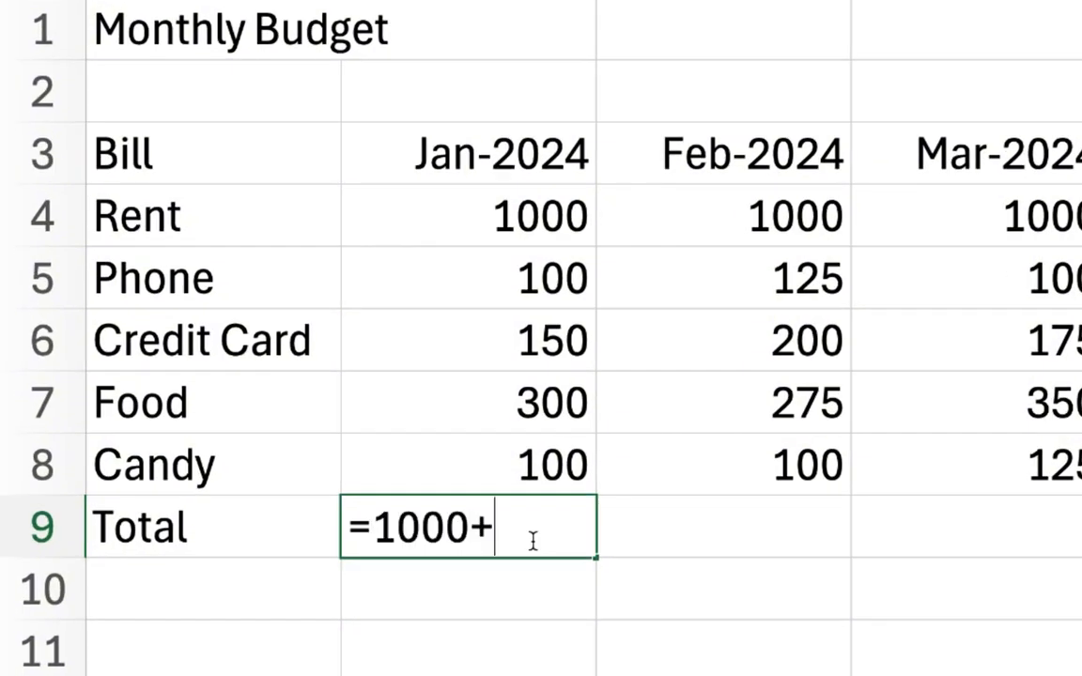
text(100+150)
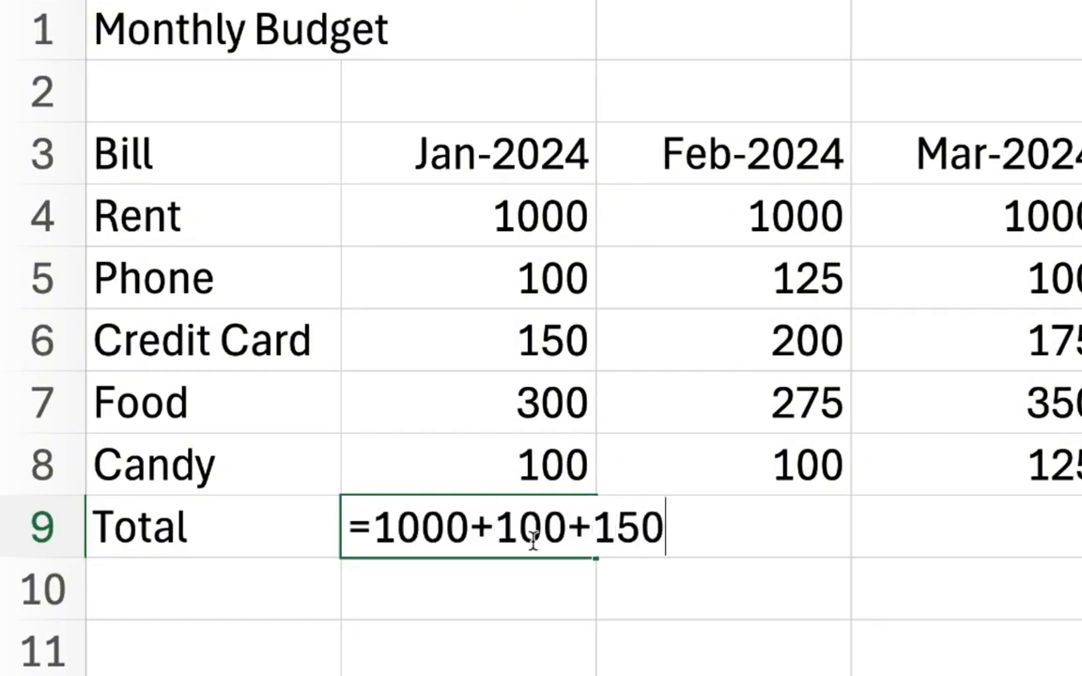
text(+300+100)
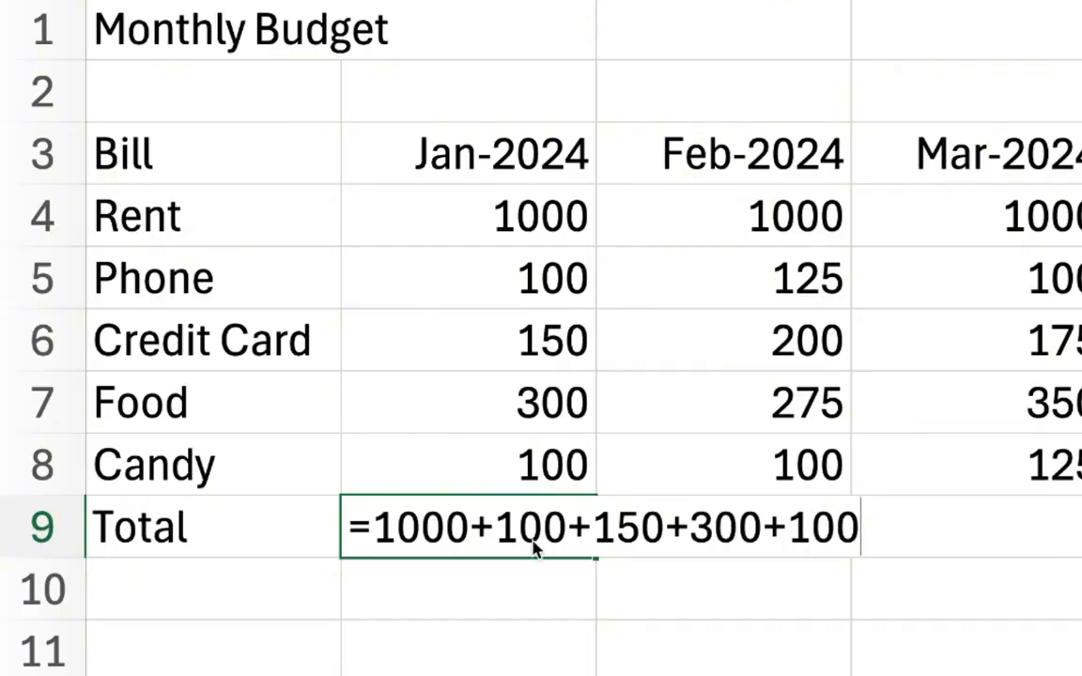
key(Return)
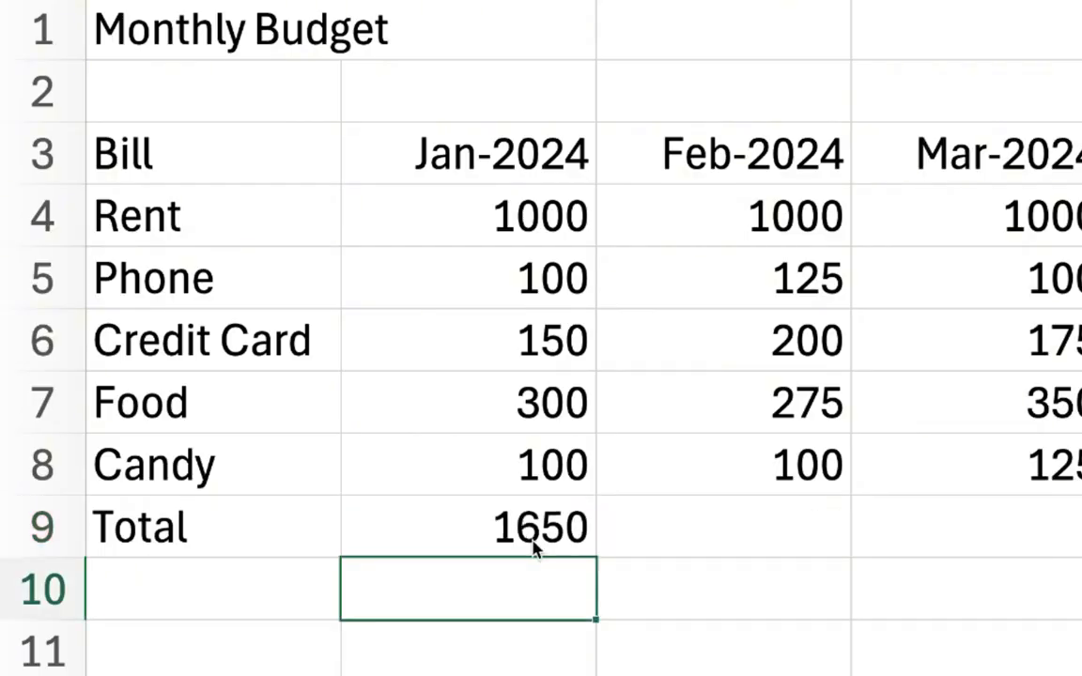
- Set the January Phone amount to 120
click(533, 537)
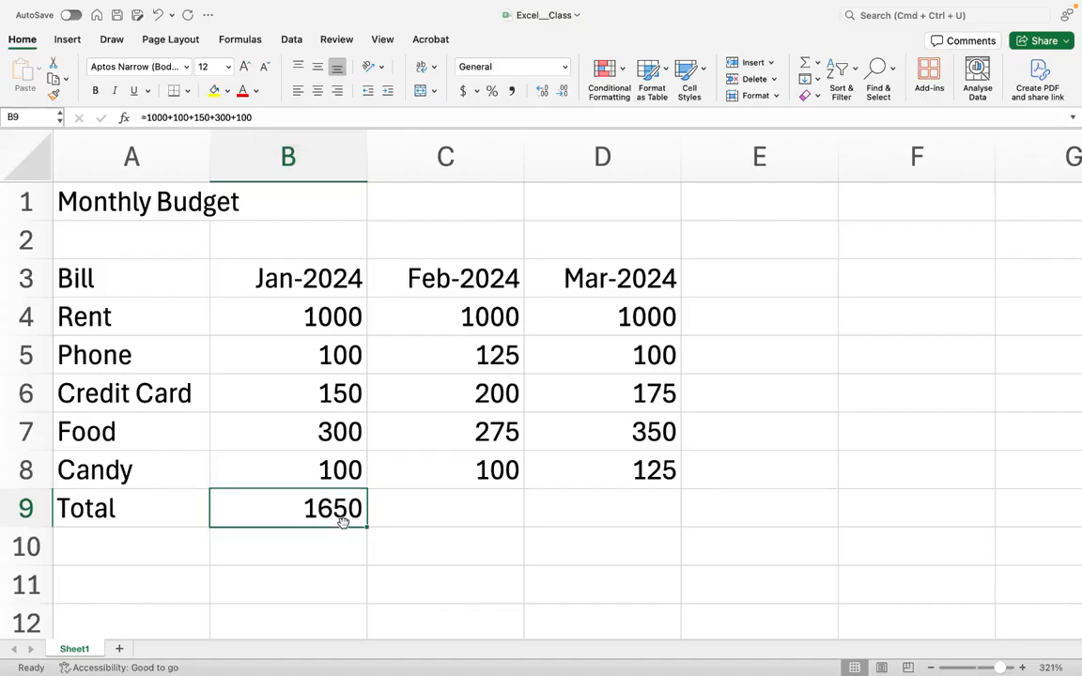
click(341, 355)
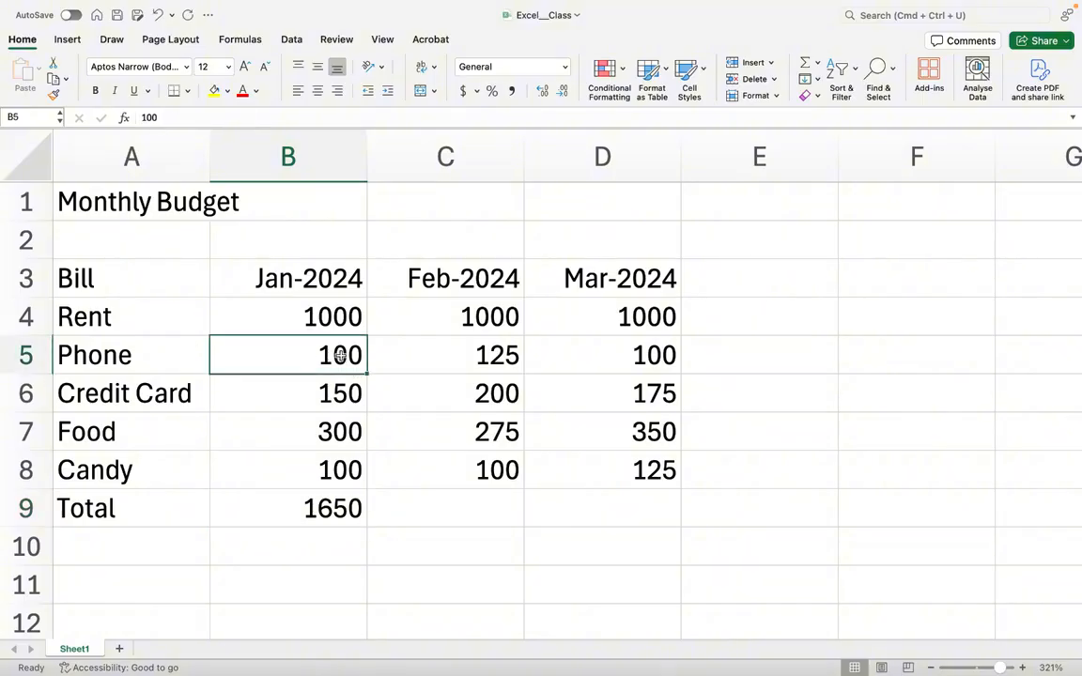
text(120)
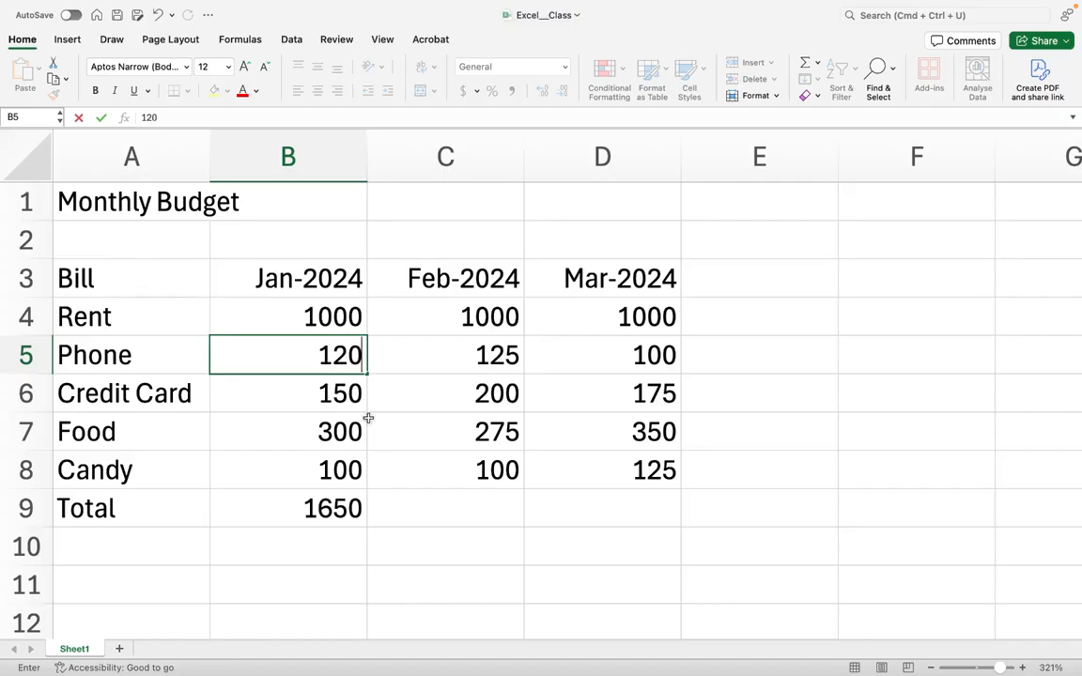
key(Return)
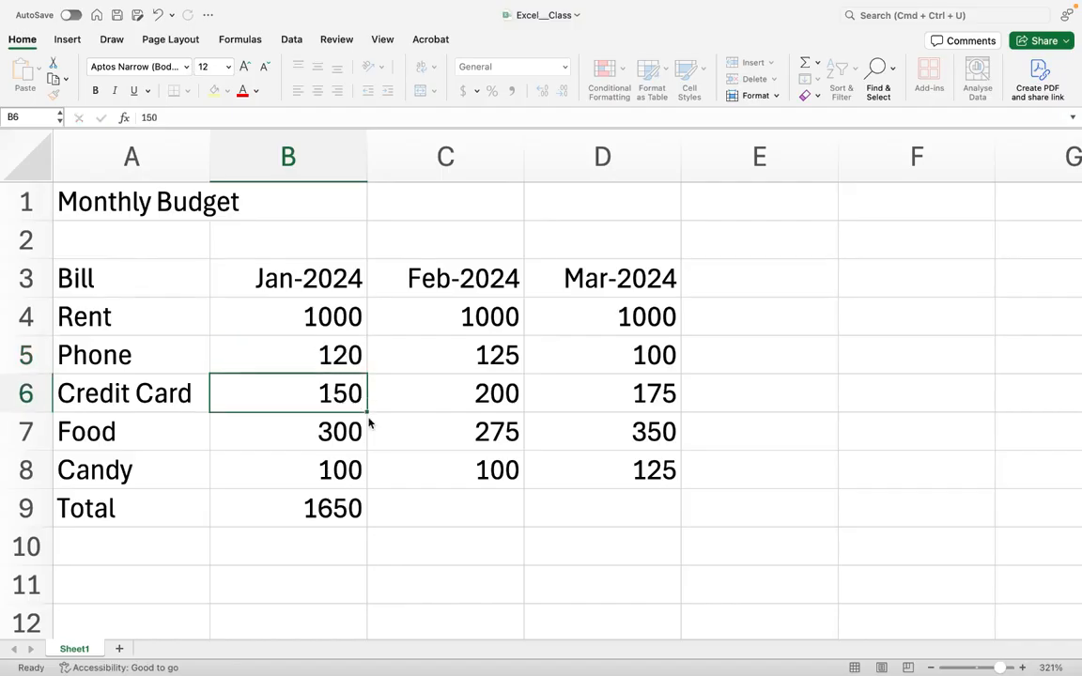
- Edit the Jan-2024 Total formula so its Phone term becomes 120
click(317, 507)
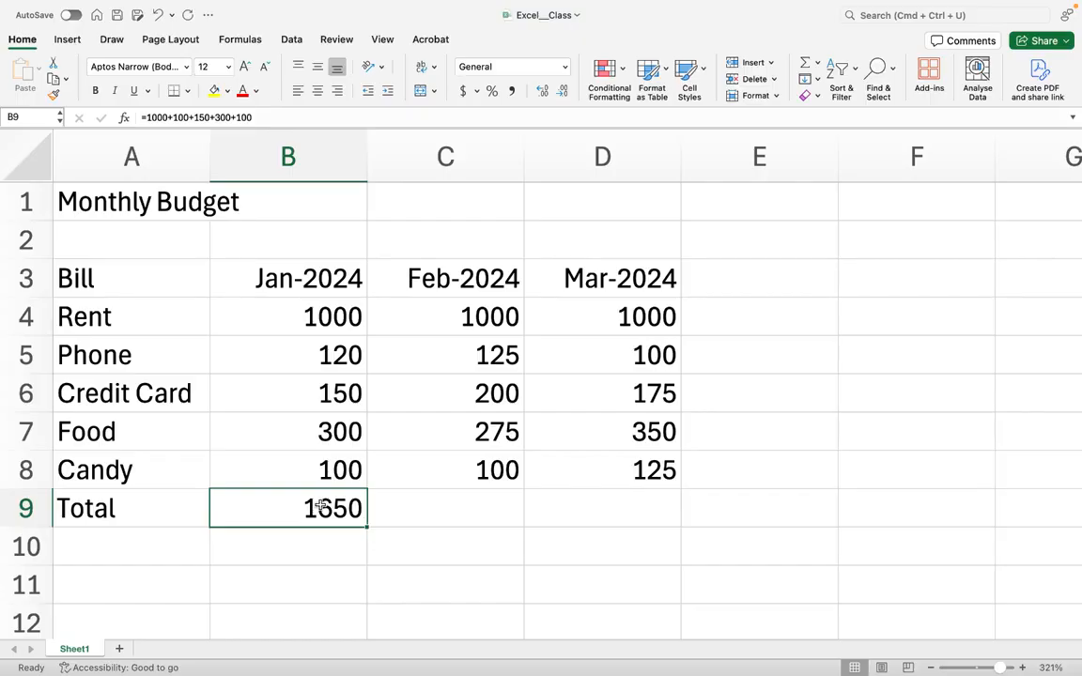
double_click(340, 508)
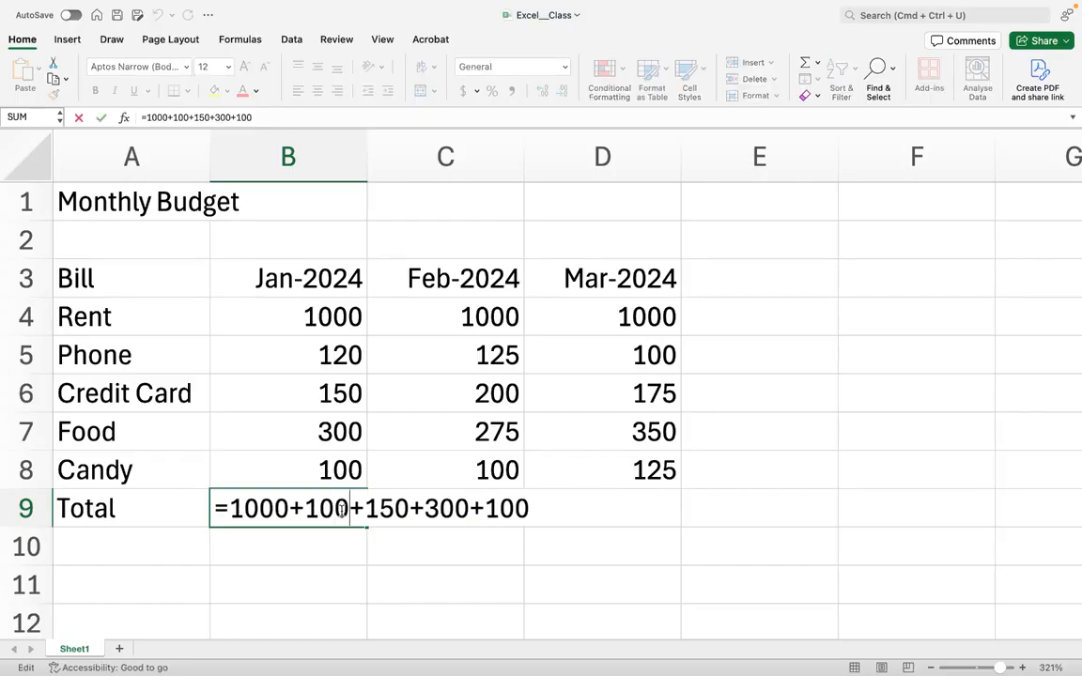
key(BackSpace)
text(2)
key(Return)
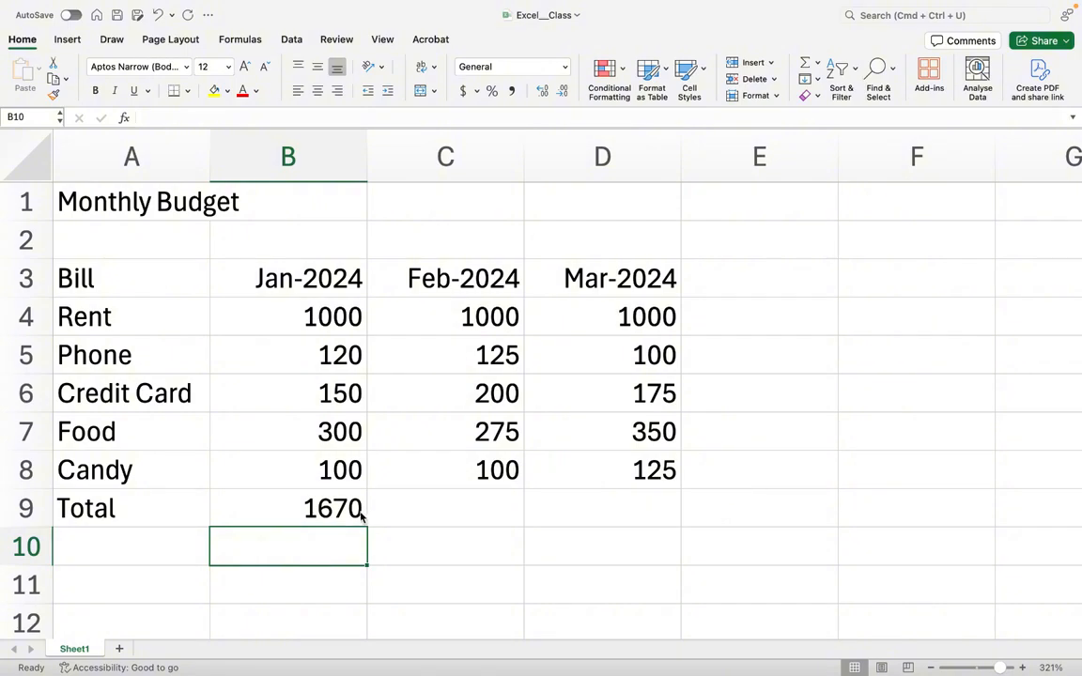
- Review the January amounts and clear the Jan-2024 Total cell
click(361, 512)
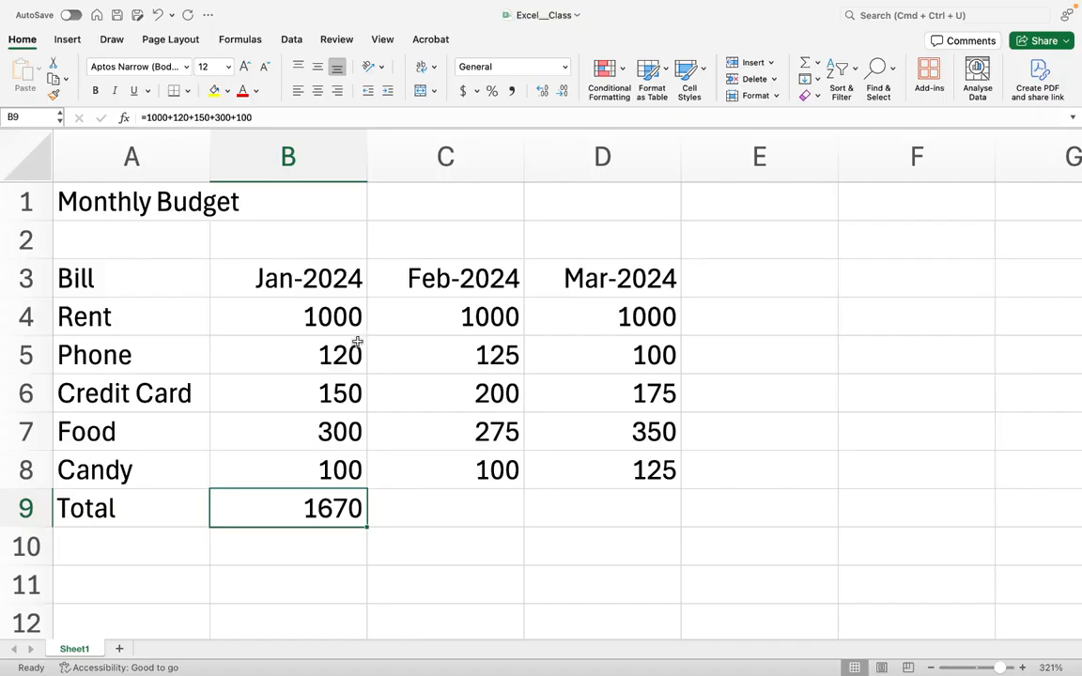
click(236, 314)
click(255, 346)
click(258, 386)
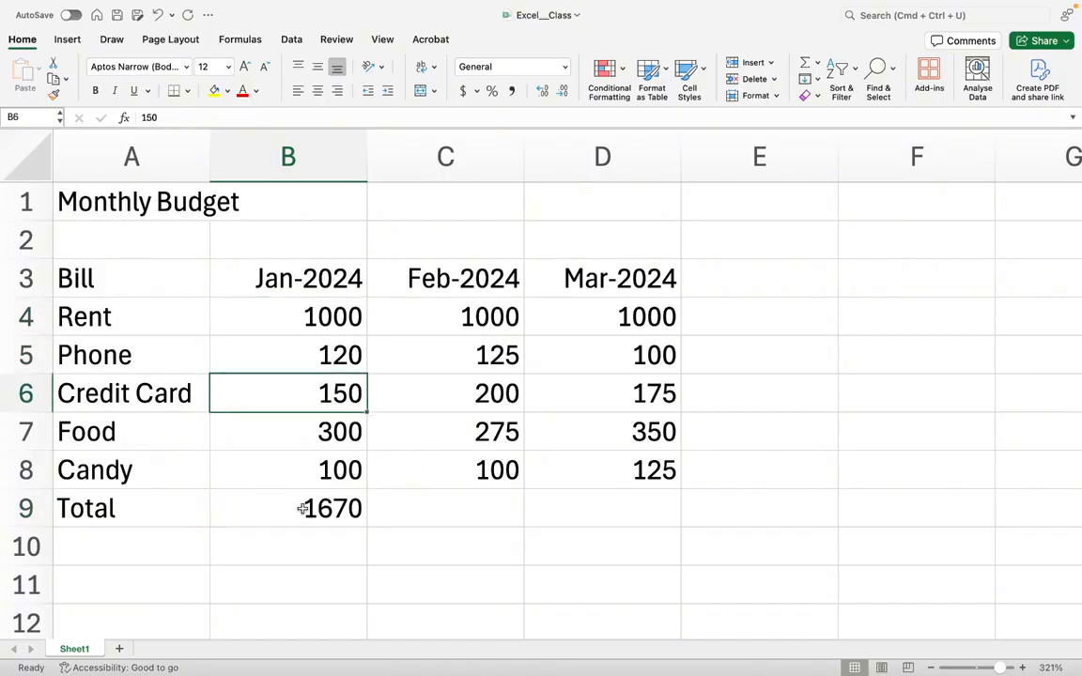
click(301, 509)
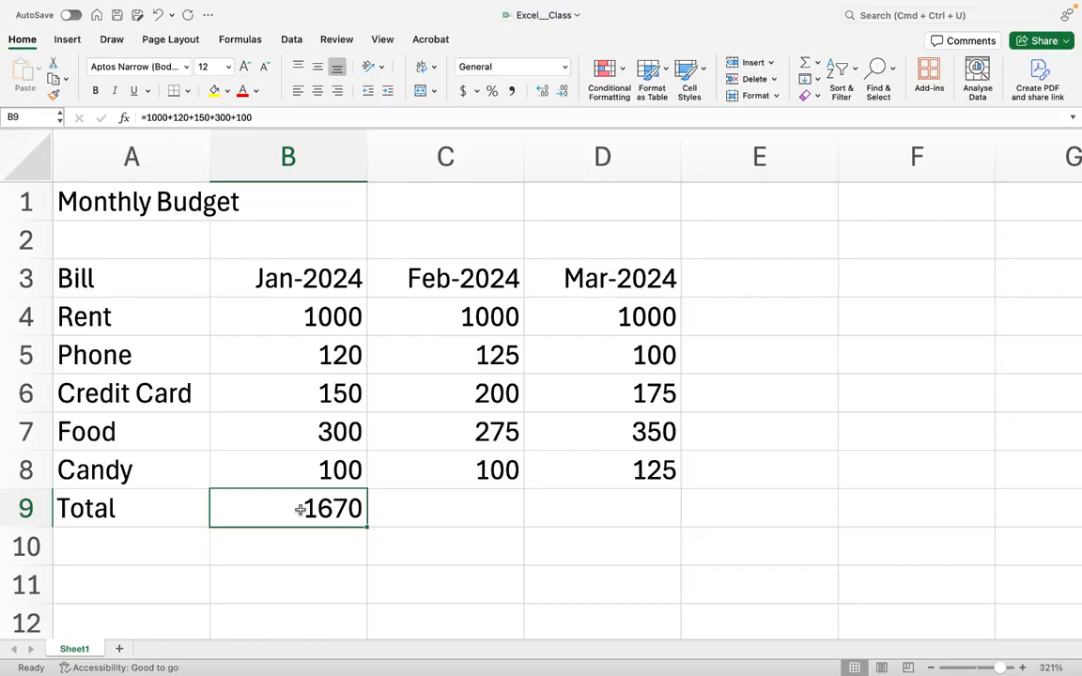
double_click(301, 509)
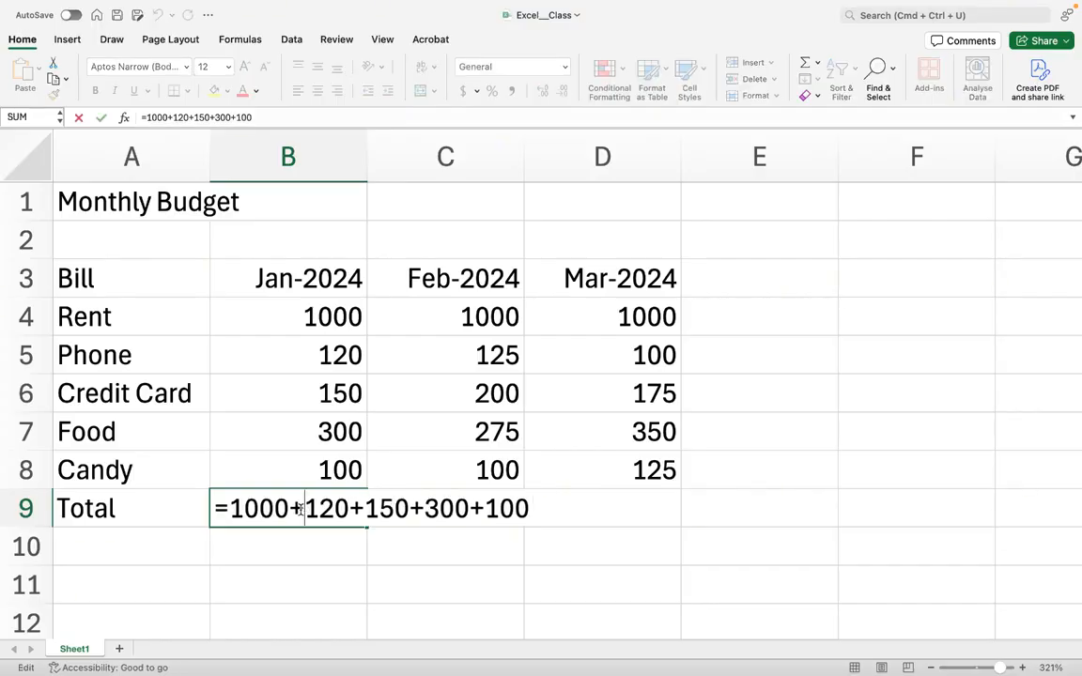
key(BackSpace)
click(297, 541)
click(278, 514)
key(Delete)
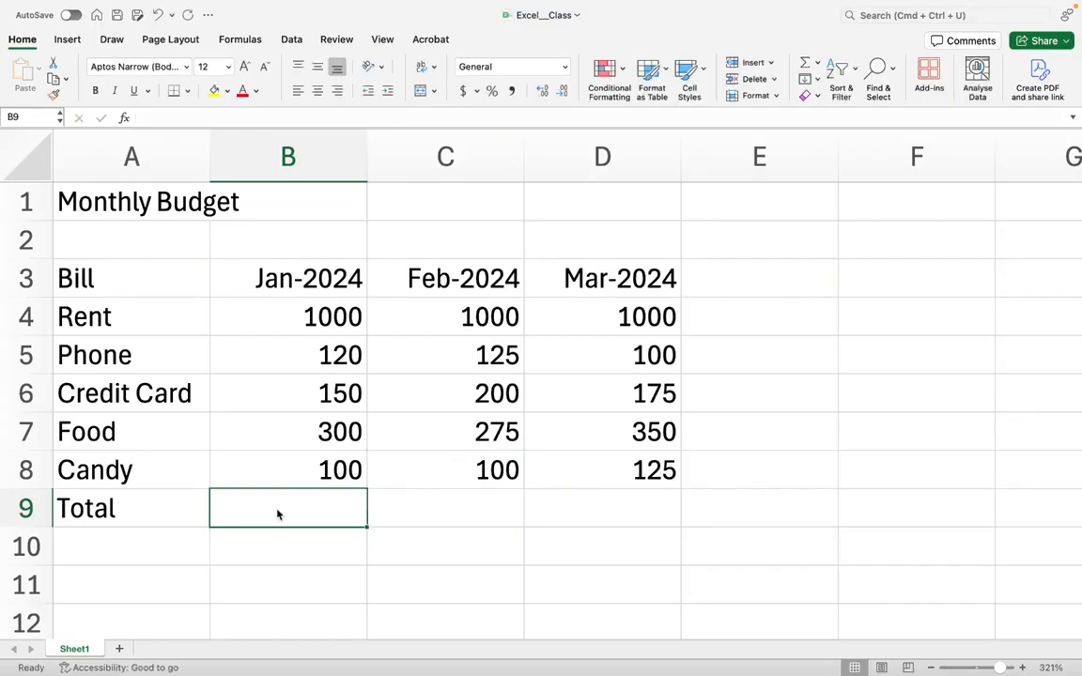
- Enter the formula =B4+B5+B6+B7+B8 in the Jan-2024 Total cell
text(=)
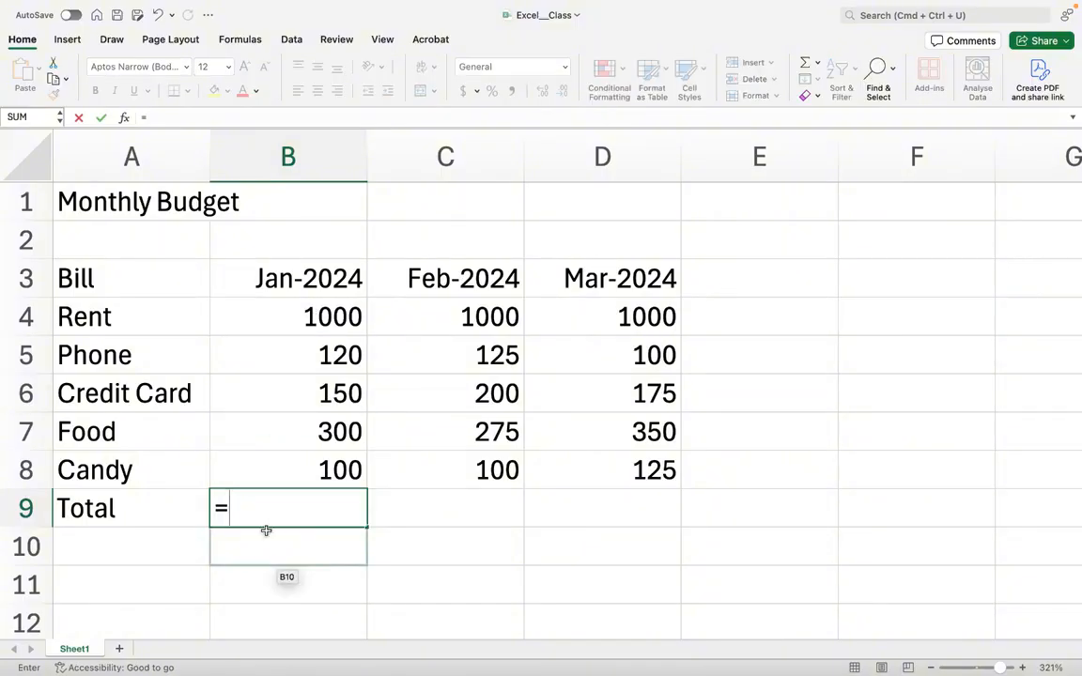
text(B4)
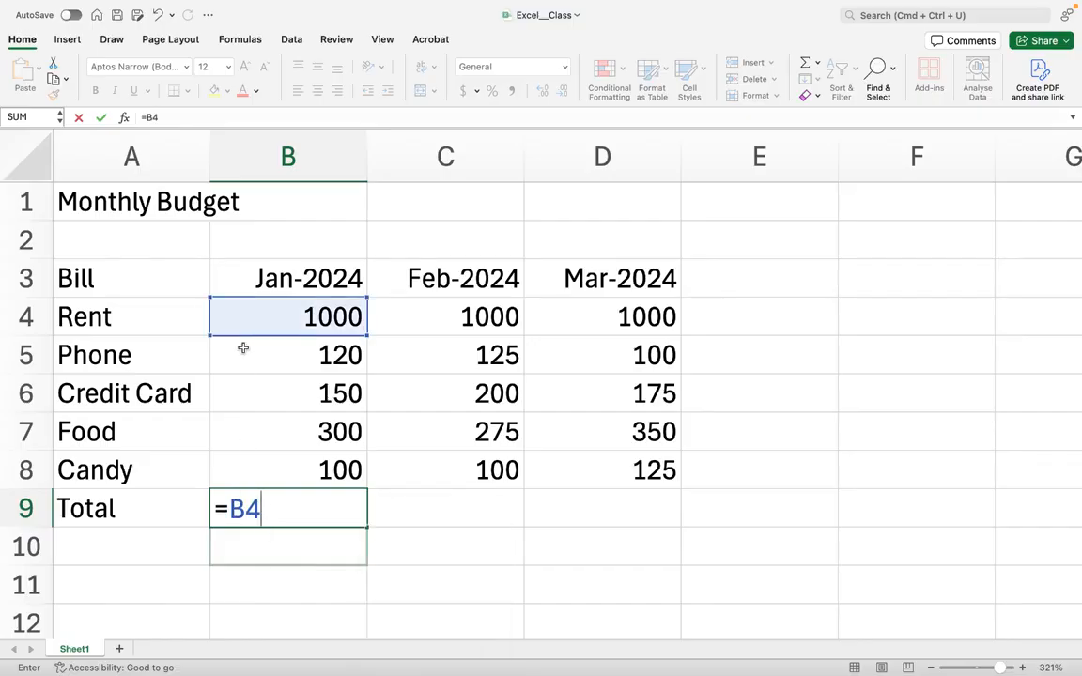
text(+)
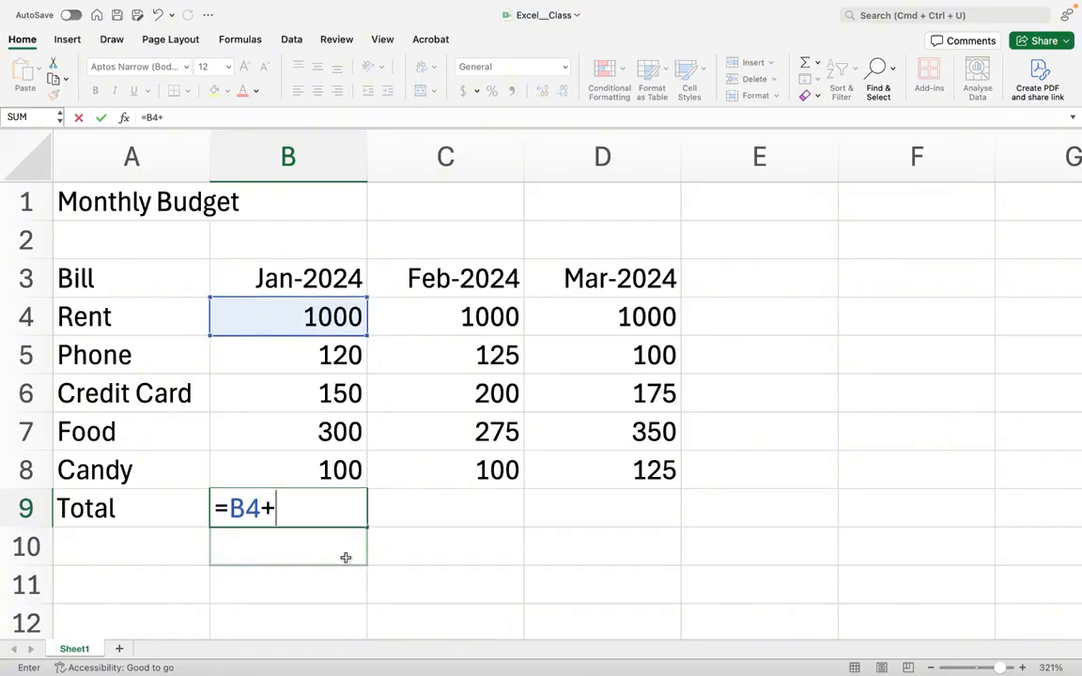
text(B)
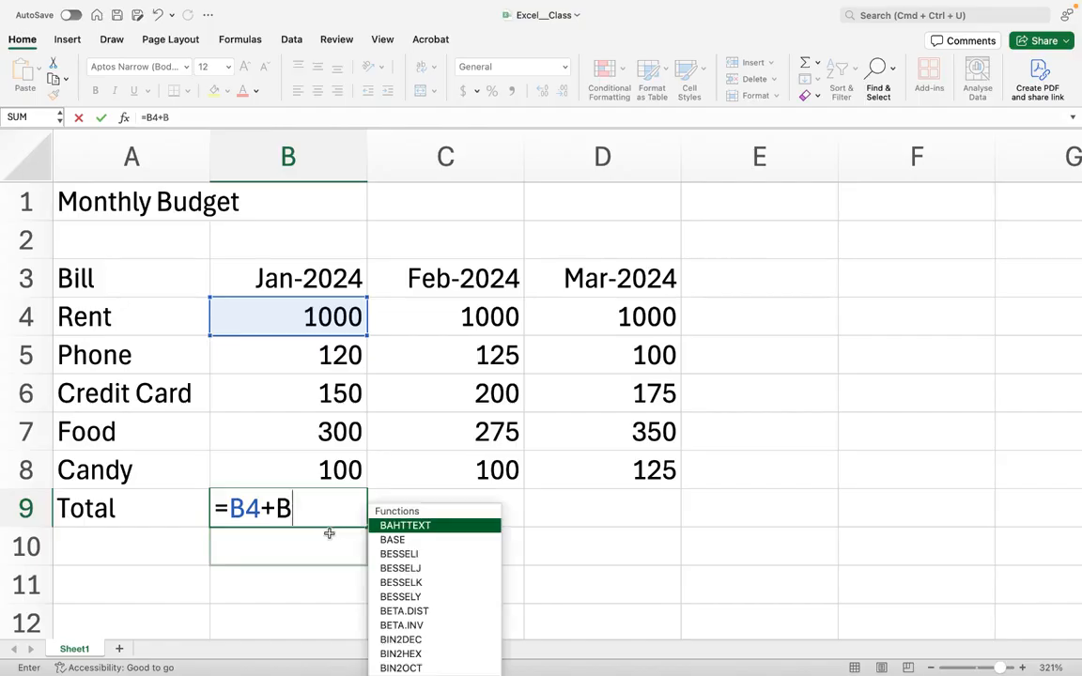
text(5+B)
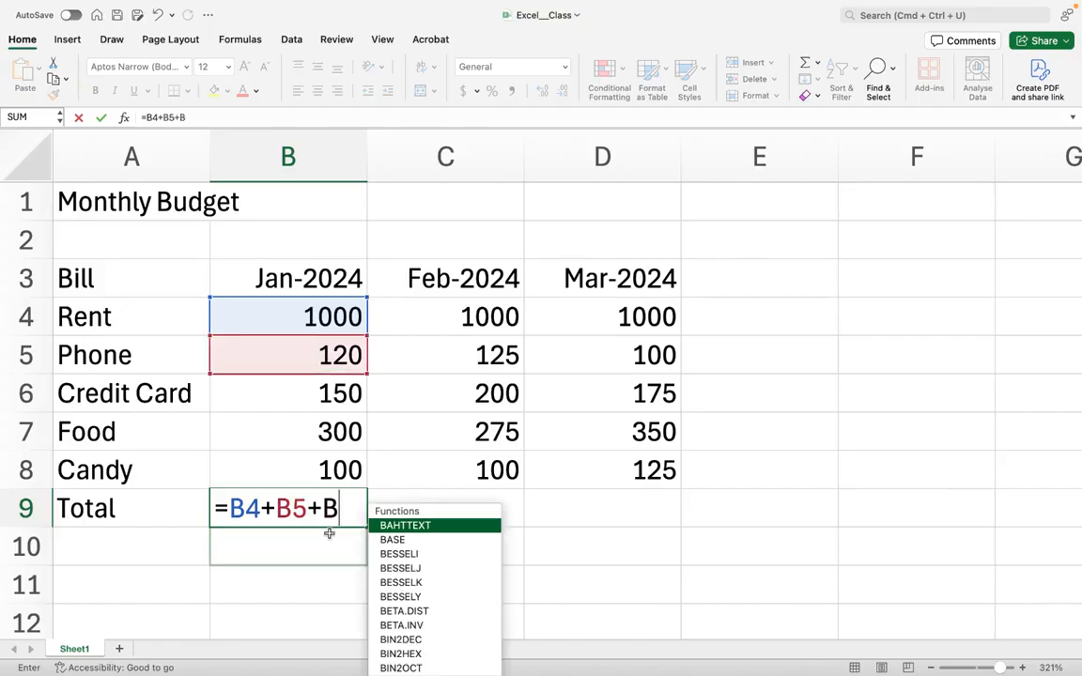
text(6+B7+B8)
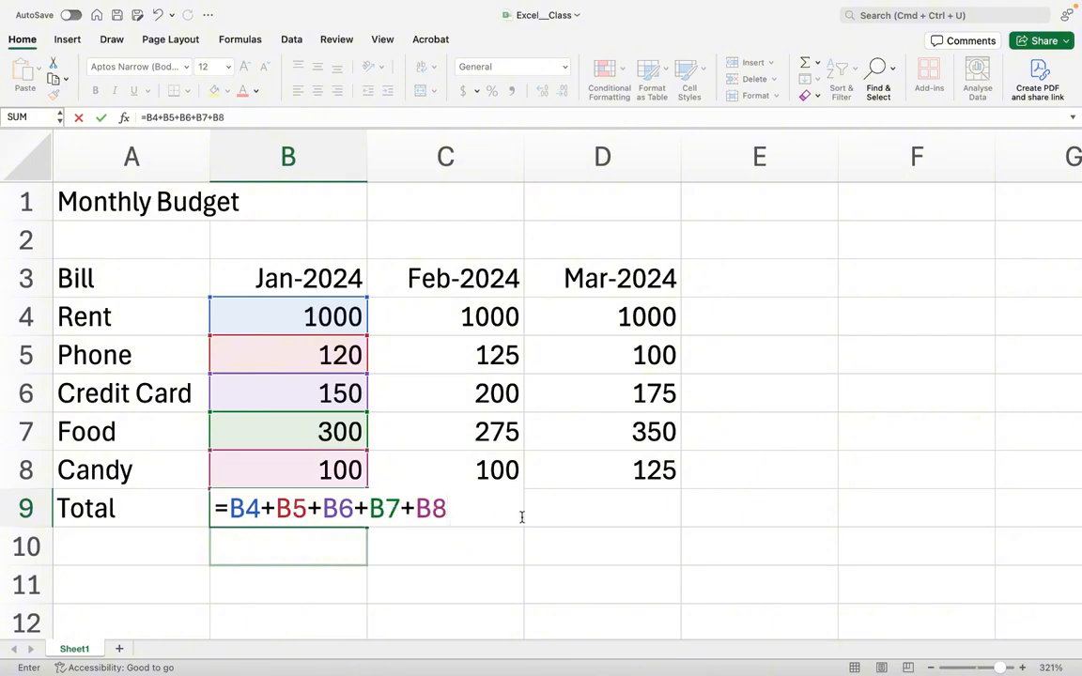
key(Return)
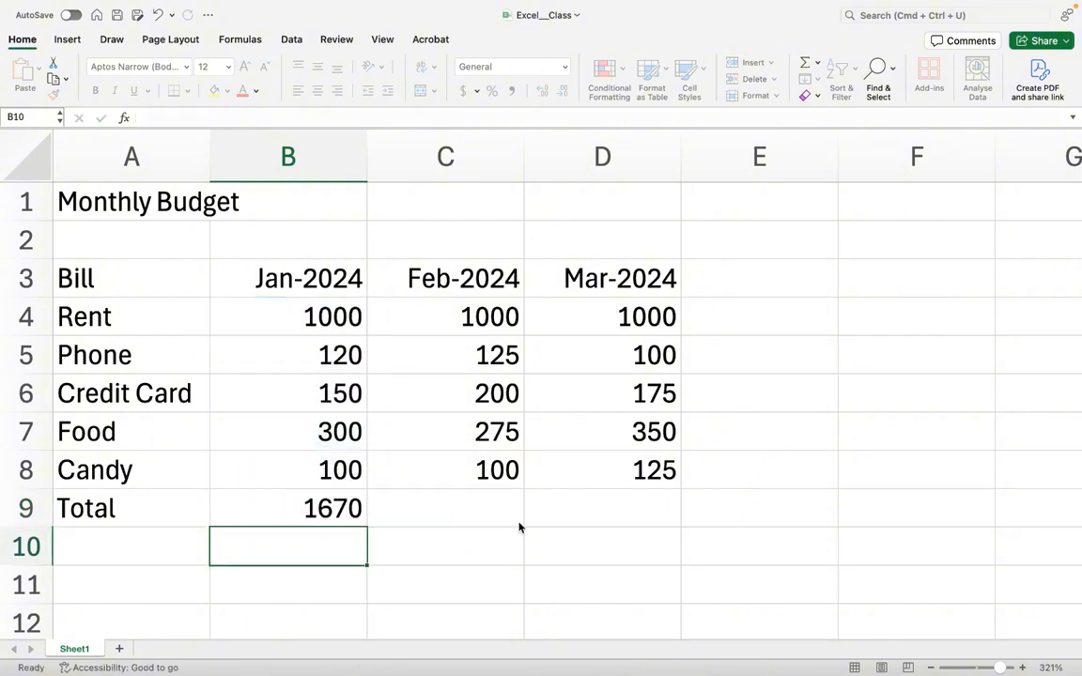
- Set the January Phone amount to 150 and check the Jan-2024 Total formula
click(315, 509)
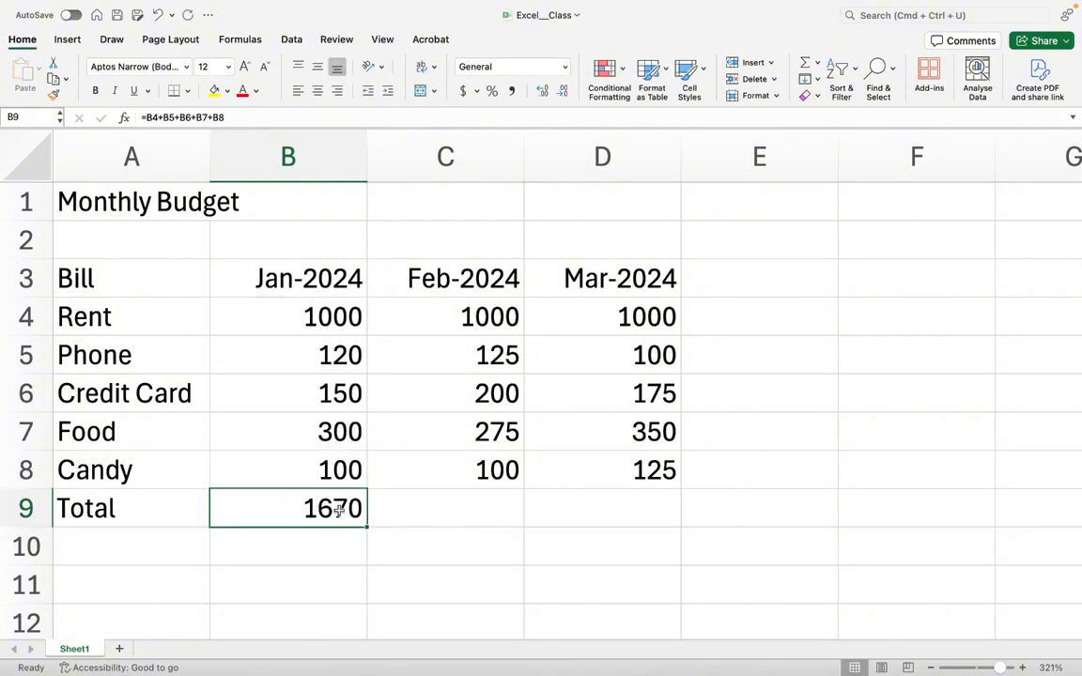
click(350, 356)
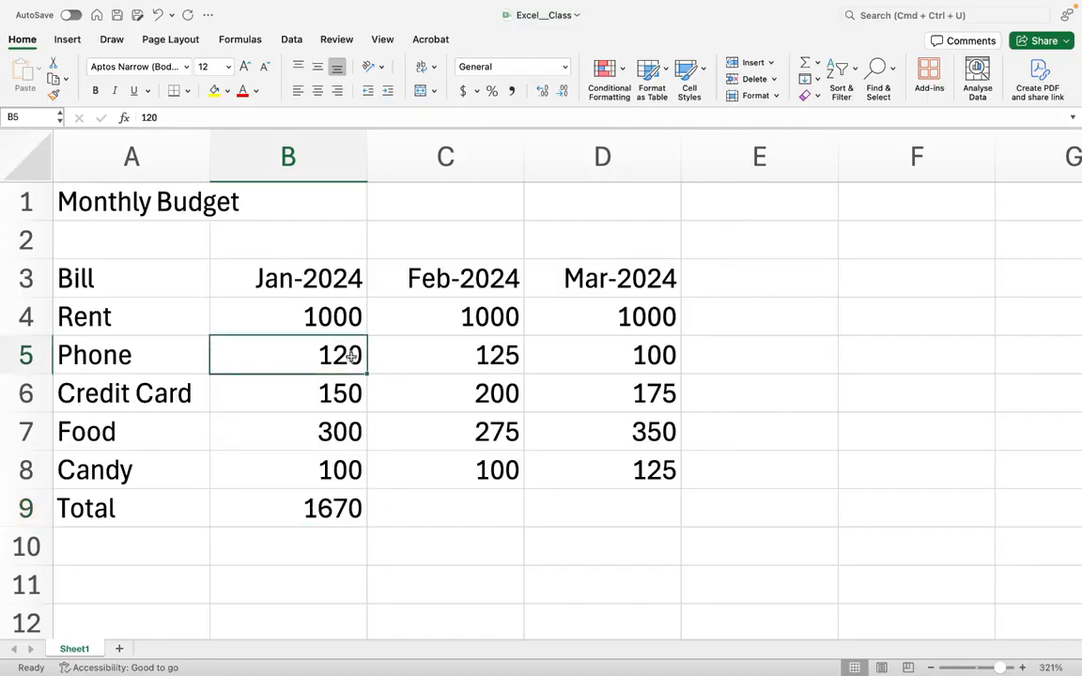
double_click(350, 356)
key(BackSpace)
key(BackSpace)
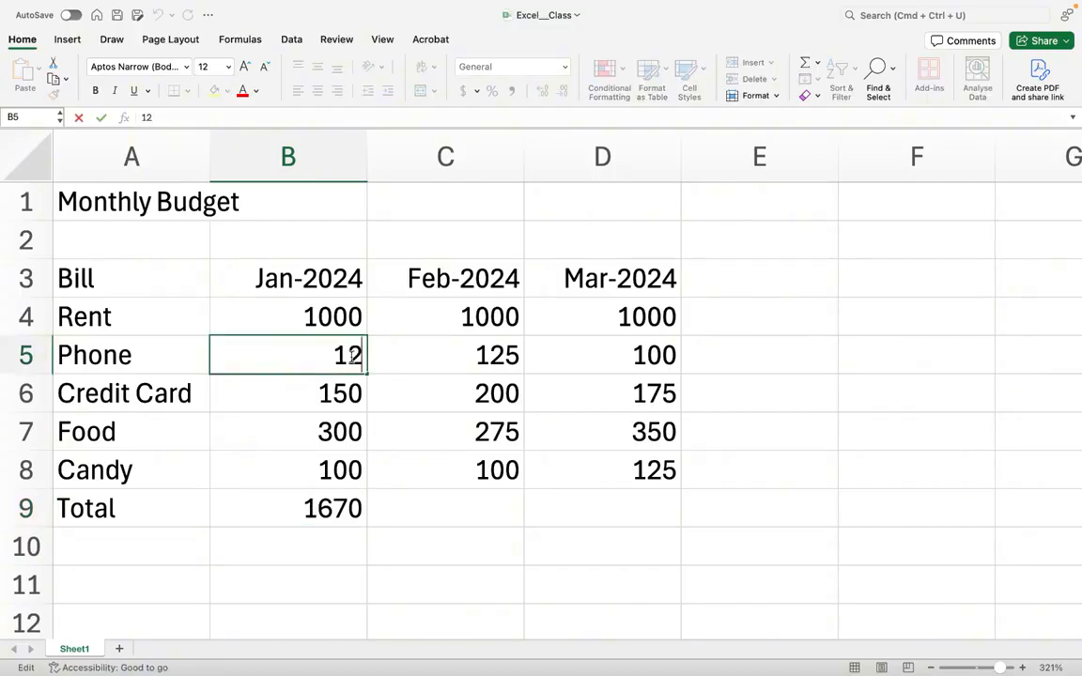
text(50)
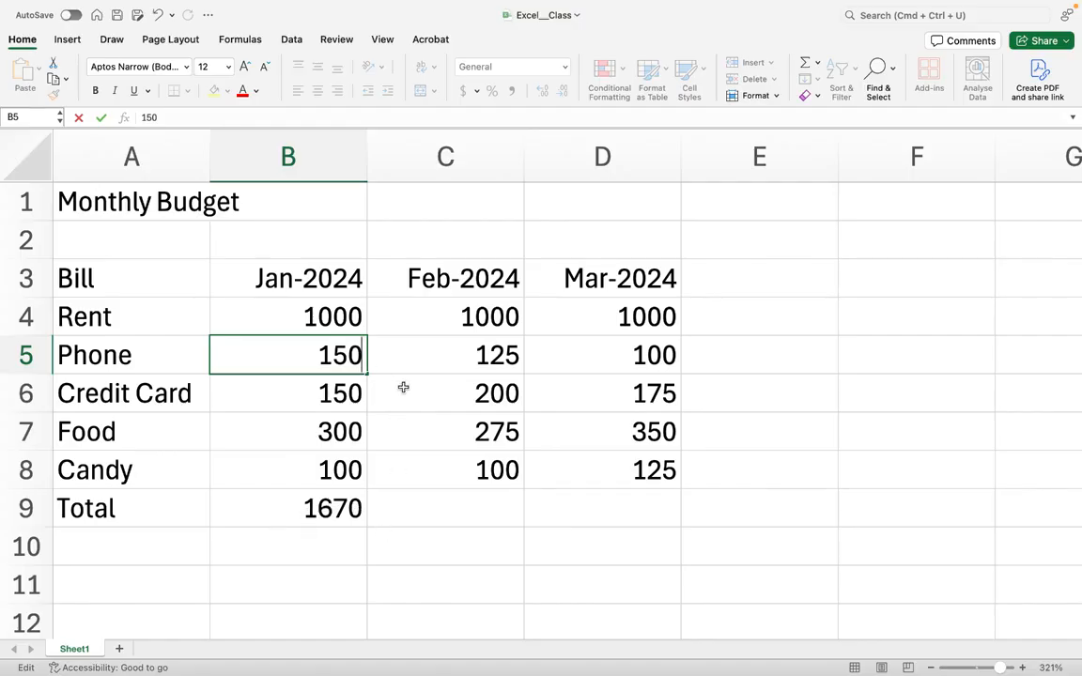
key(Return)
click(323, 510)
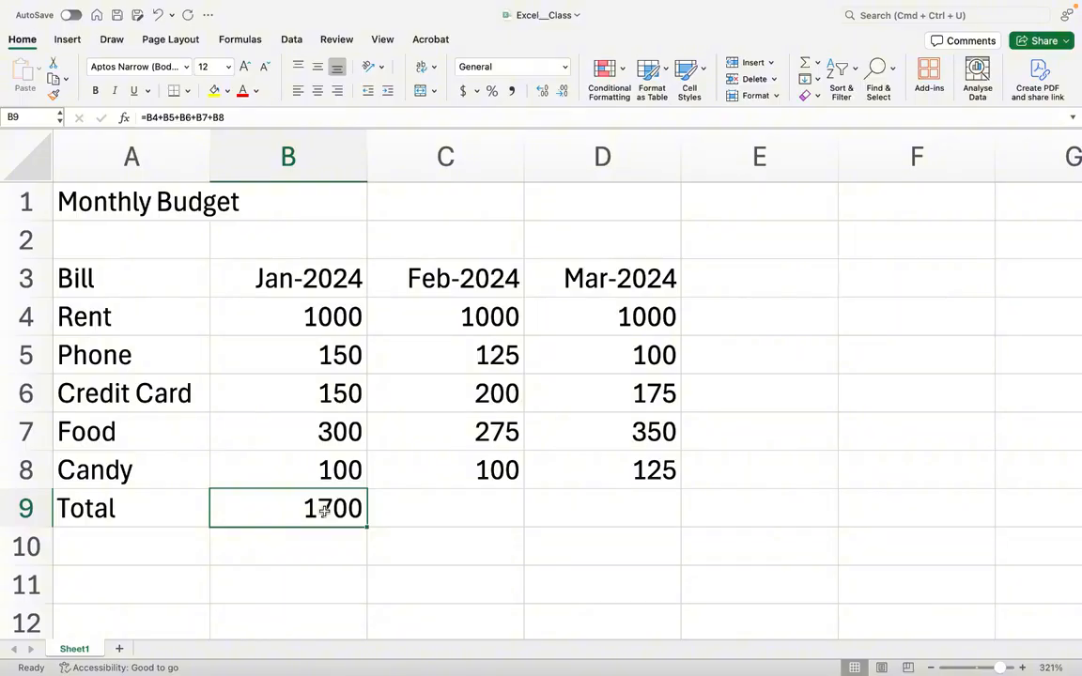
- Review the February and March amounts and the empty Feb-2024 and Mar-2024 Total cells
click(457, 378)
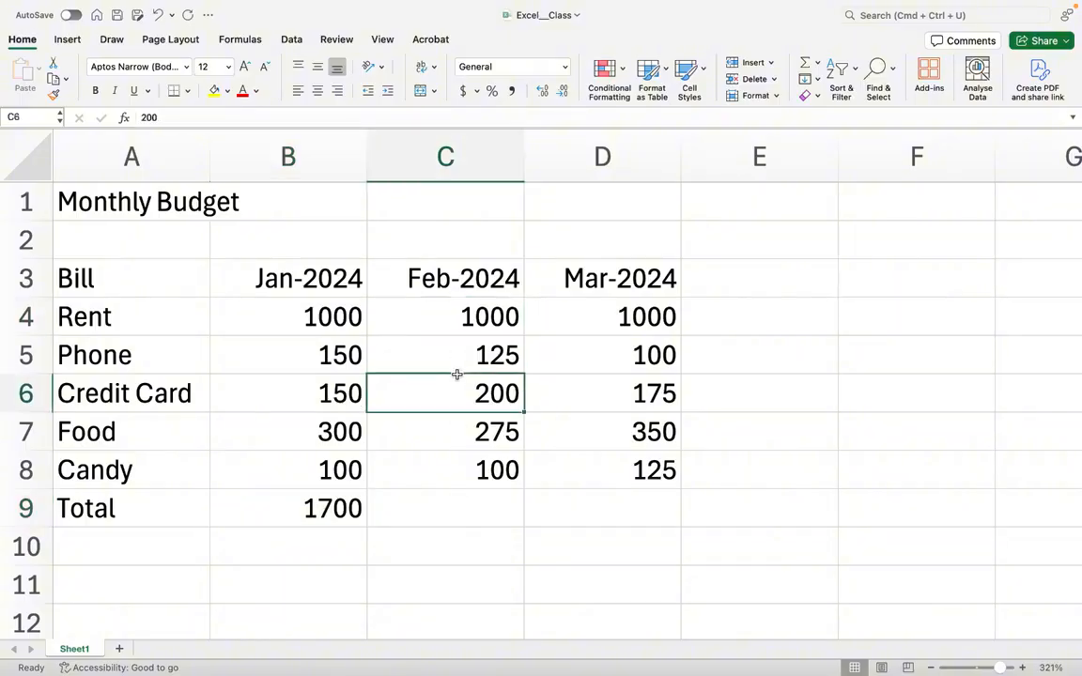
click(448, 461)
click(441, 507)
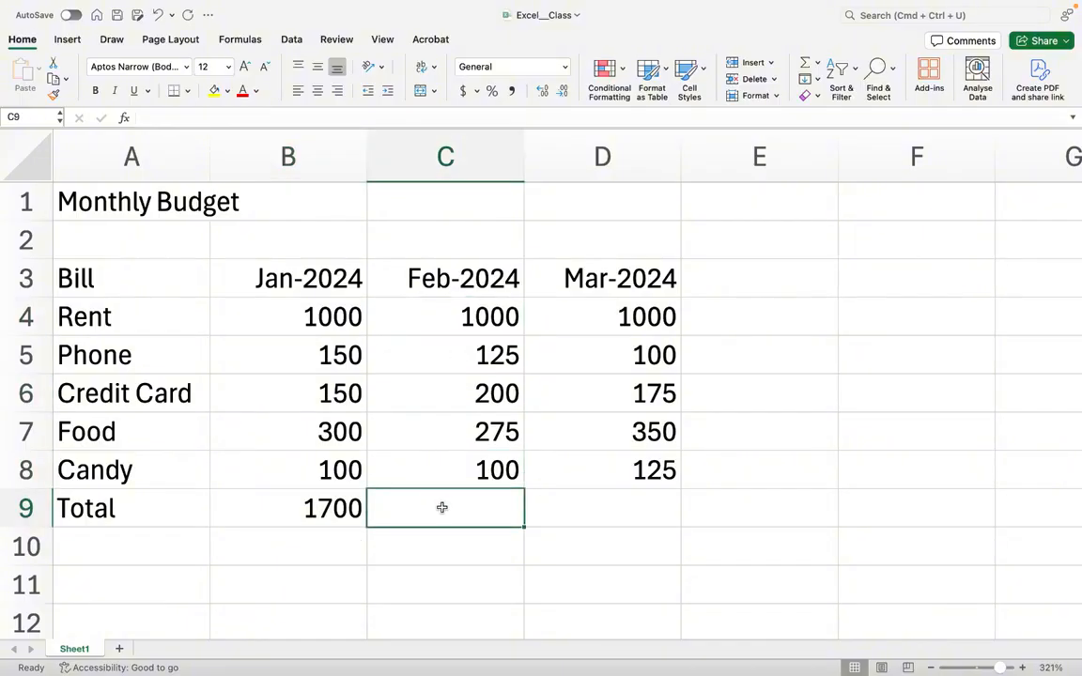
click(594, 303)
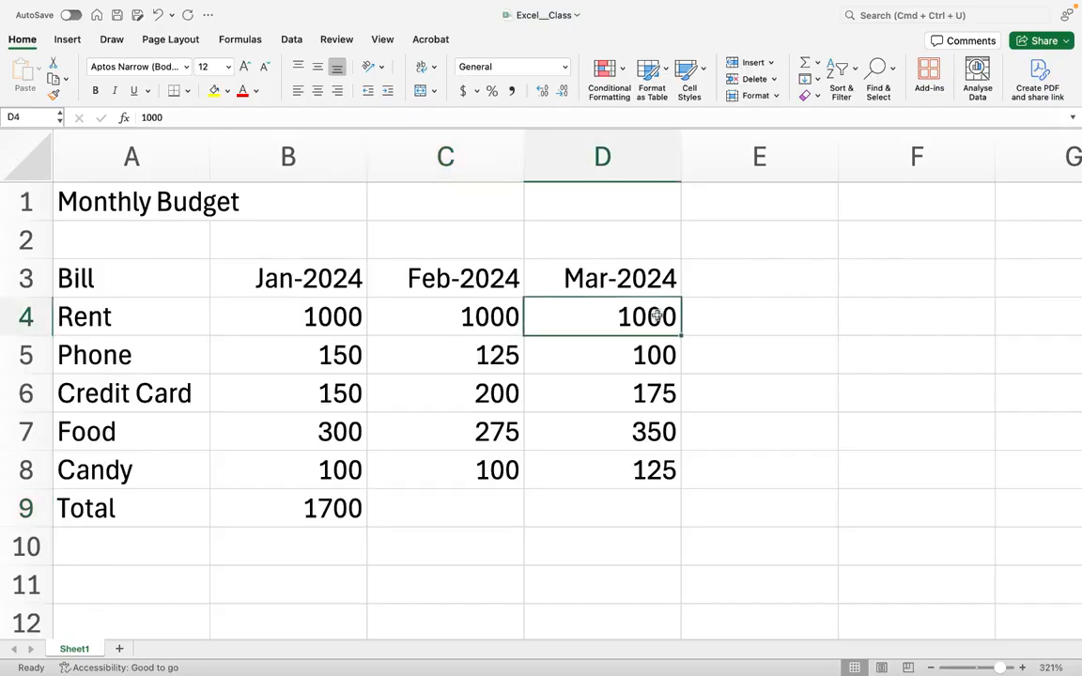
click(640, 388)
click(566, 431)
click(628, 474)
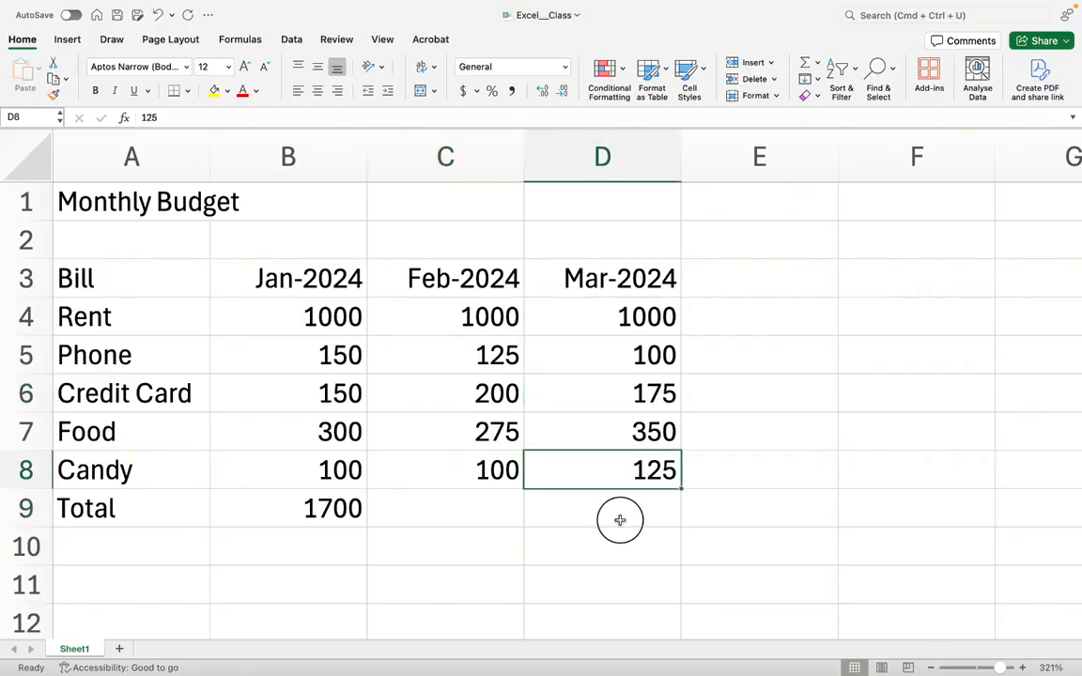
click(620, 520)
- Add the heading Total in the column after Mar-2024 on the header row
click(747, 276)
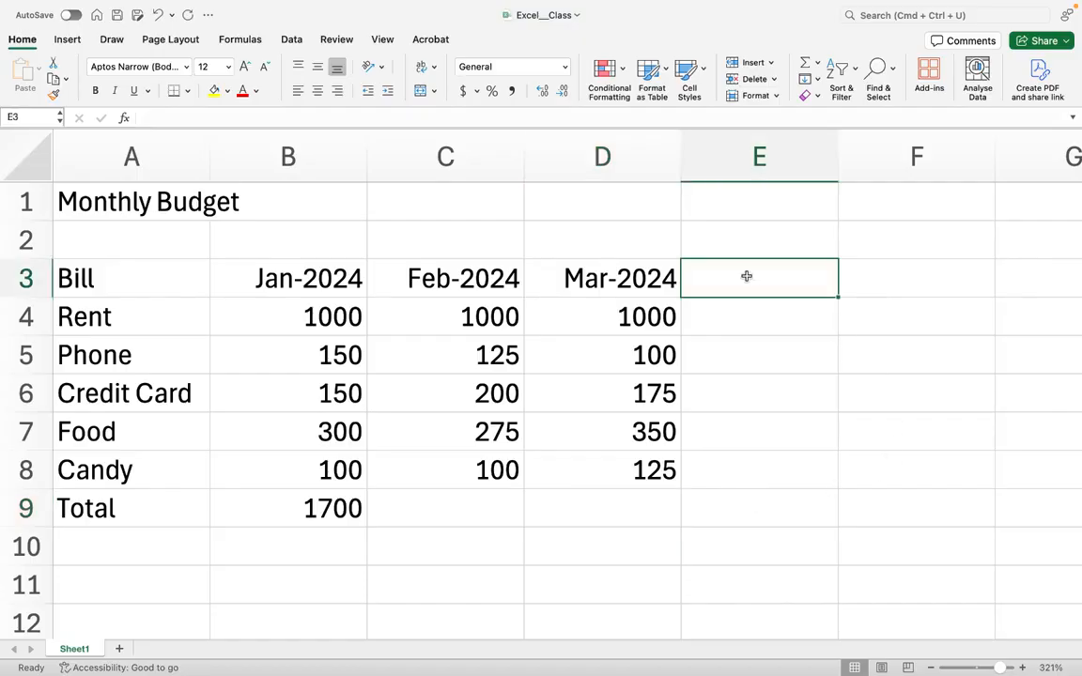
text(Total)
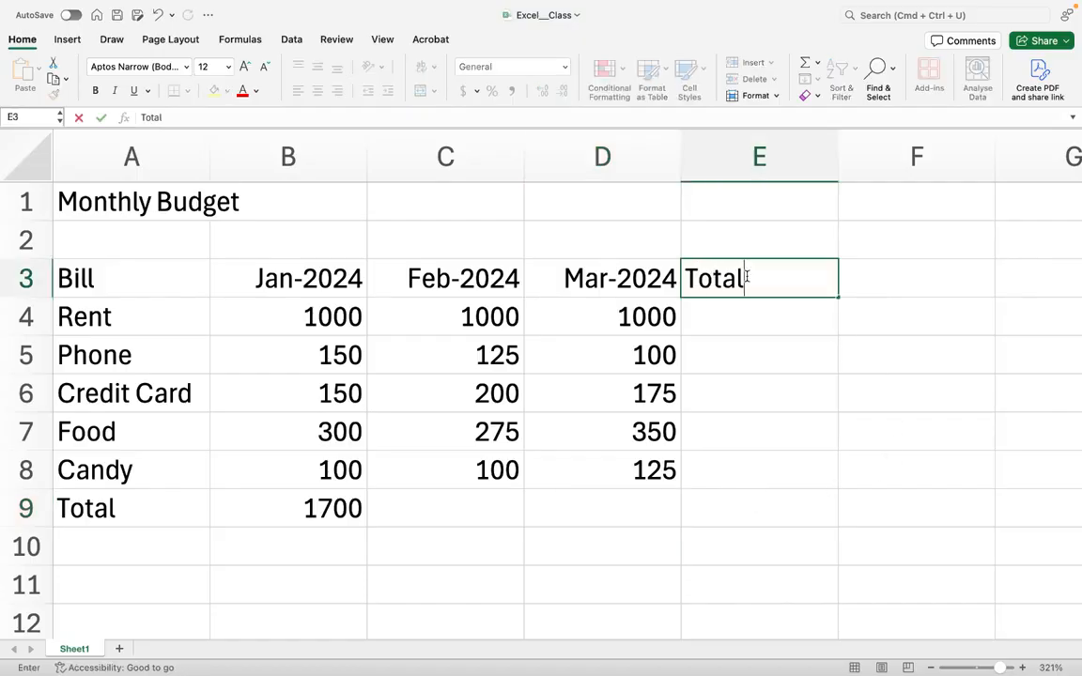
key(Return)
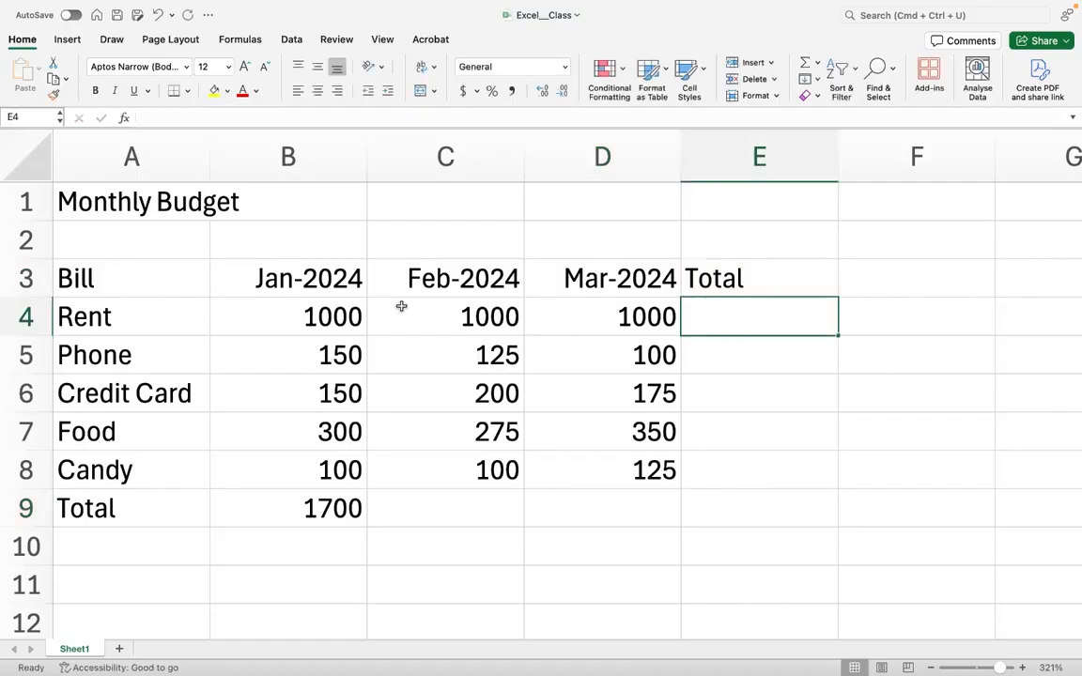
- Review the Rent and Phone amounts across the three months and the new Total column
click(319, 310)
click(445, 318)
click(623, 317)
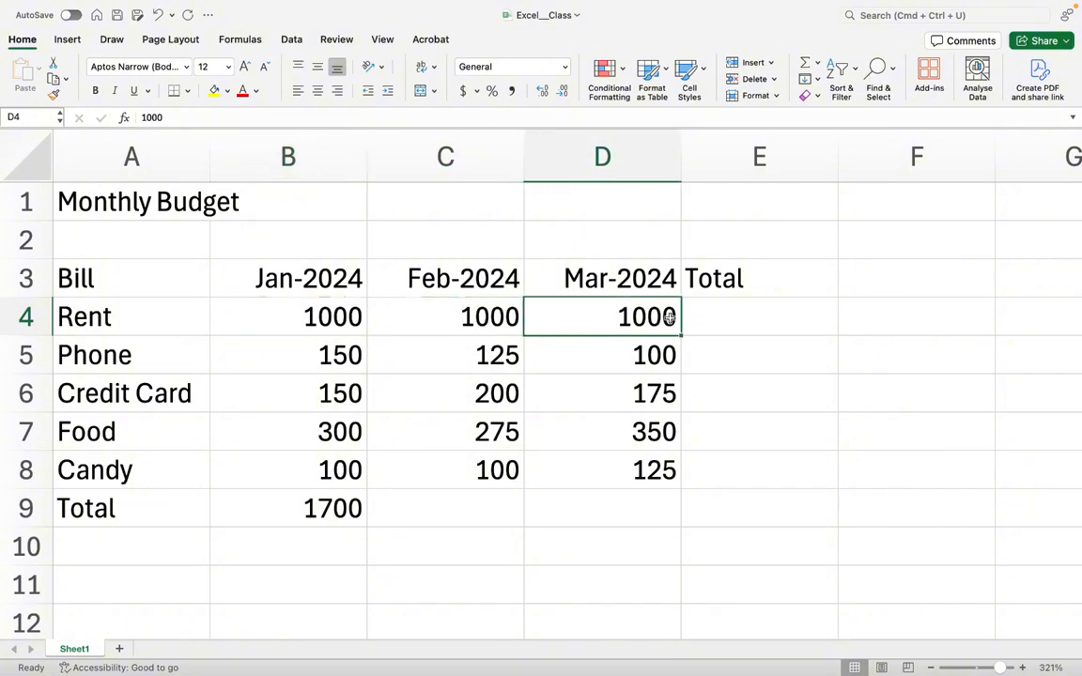
click(724, 318)
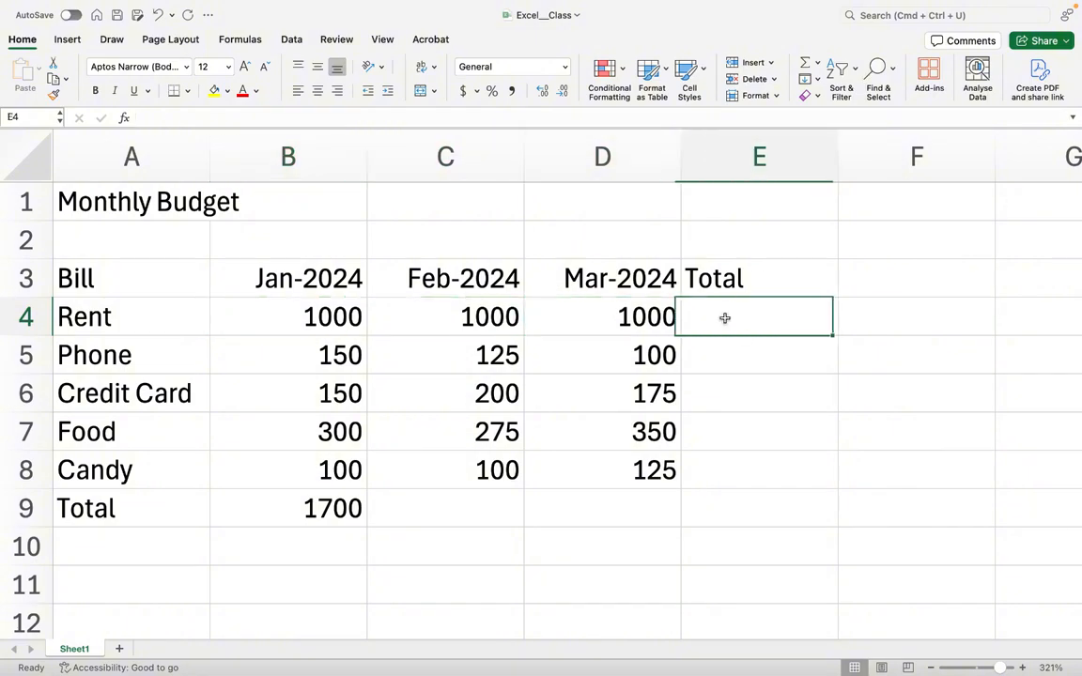
click(280, 340)
click(441, 355)
click(620, 357)
click(749, 362)
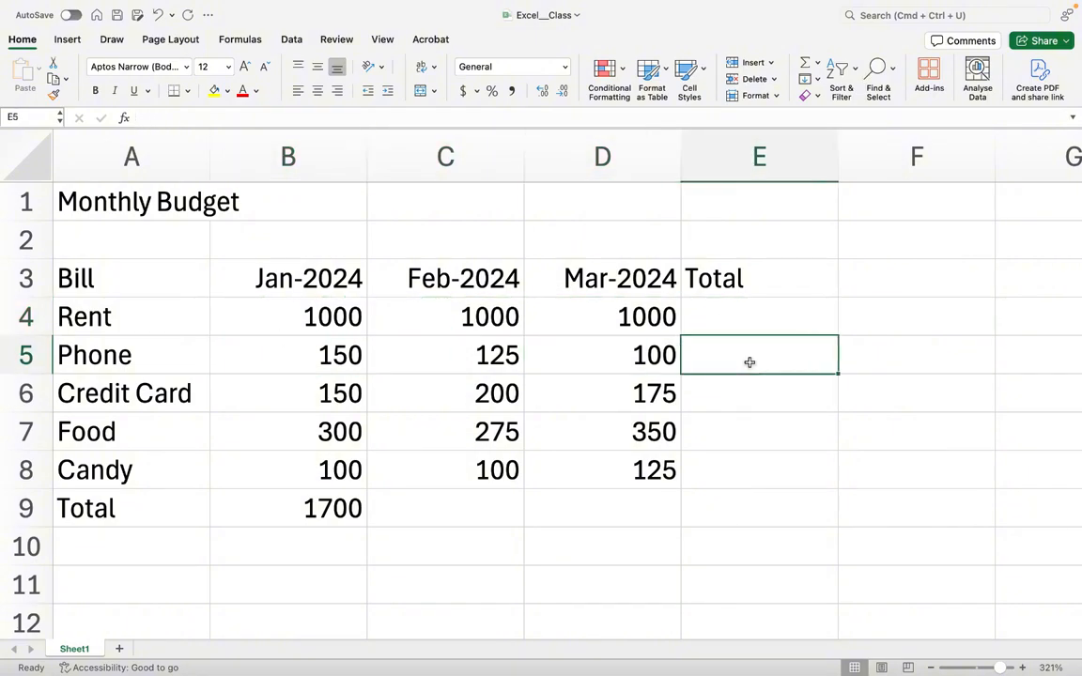
- Enter the formula =B4+C4+D4 in the Rent row's Total cell
click(699, 316)
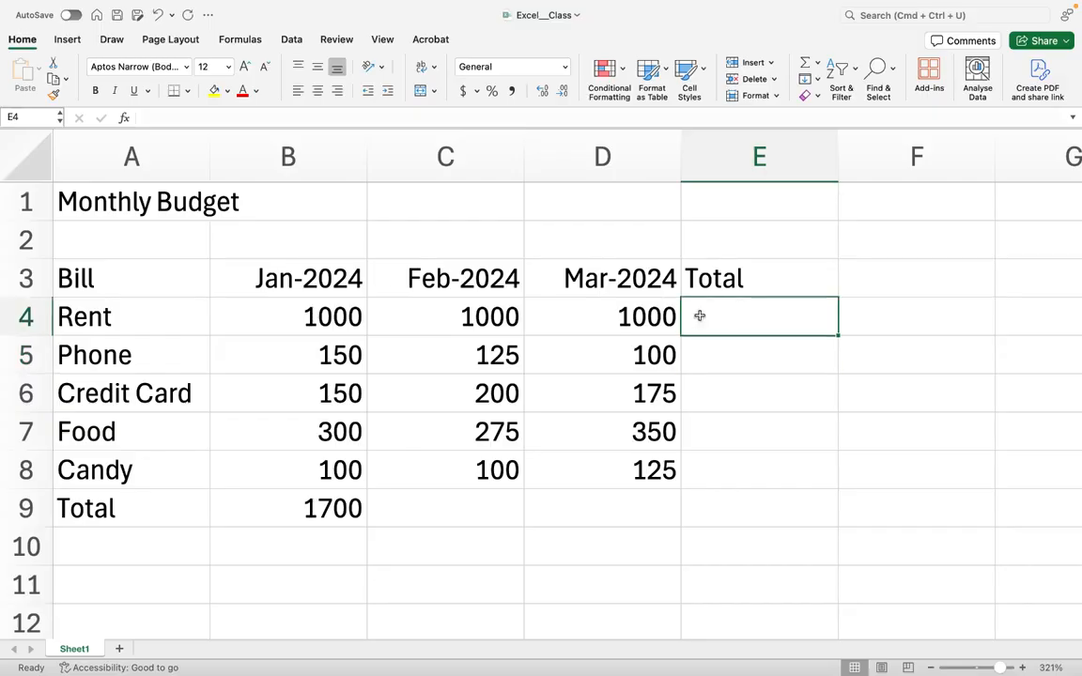
text(=)
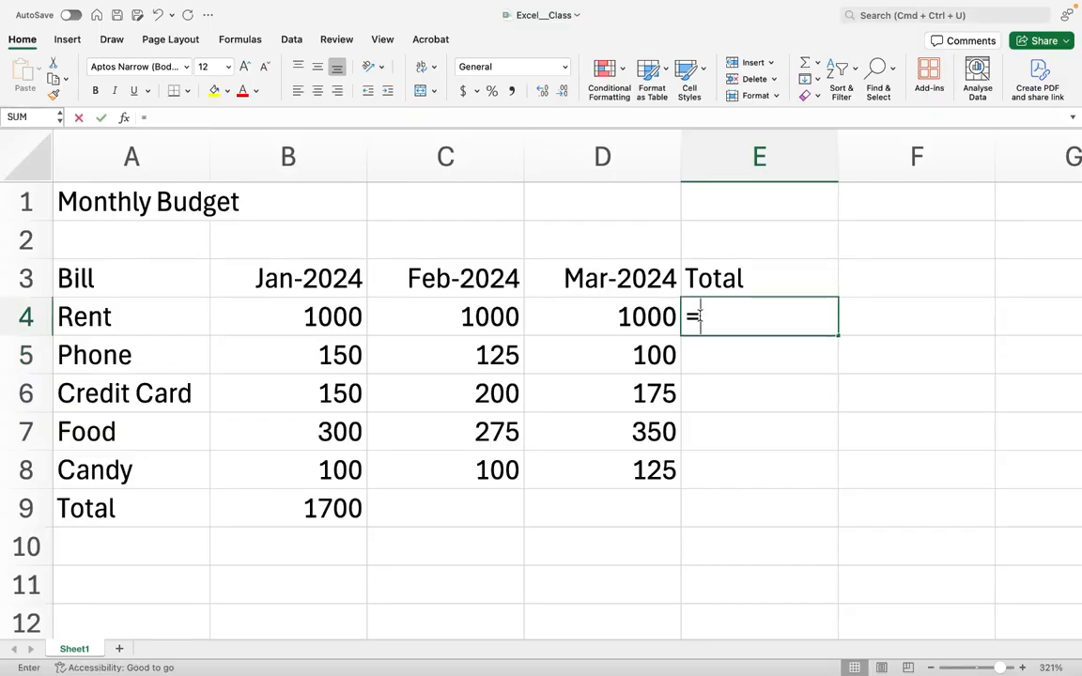
click(347, 320)
text(+)
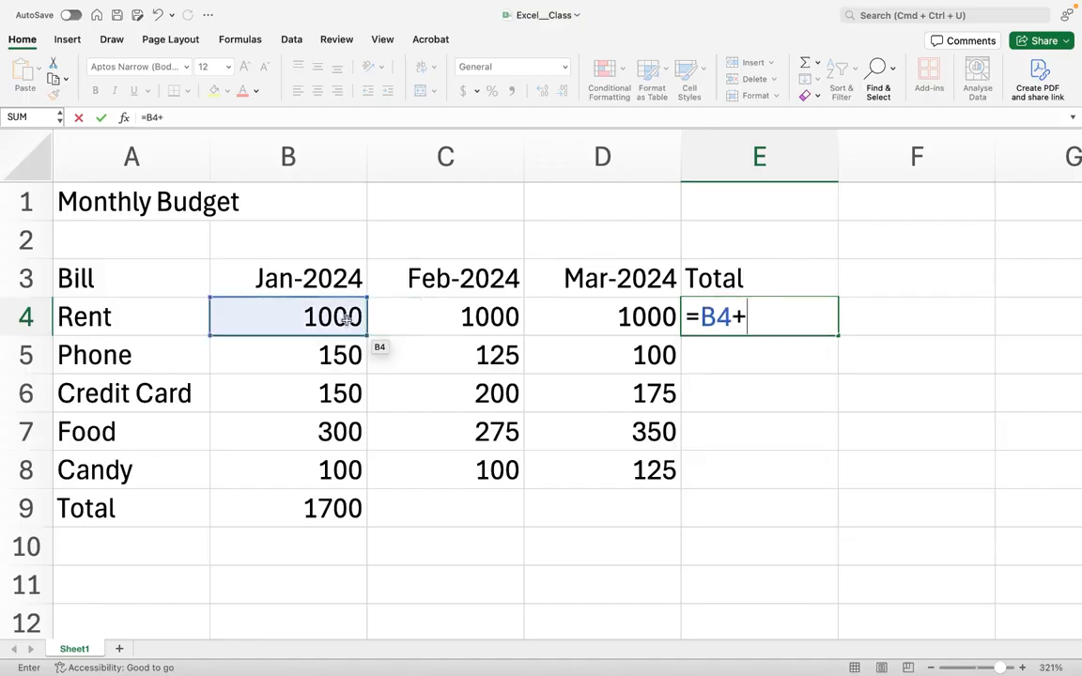
text(C4)
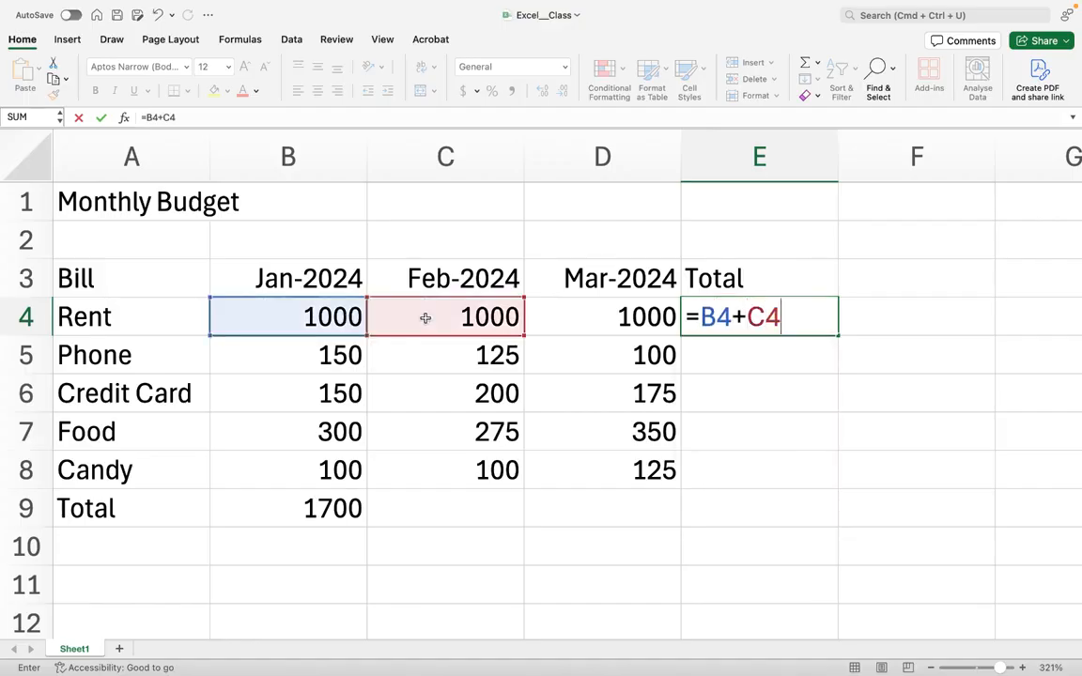
text(+D4)
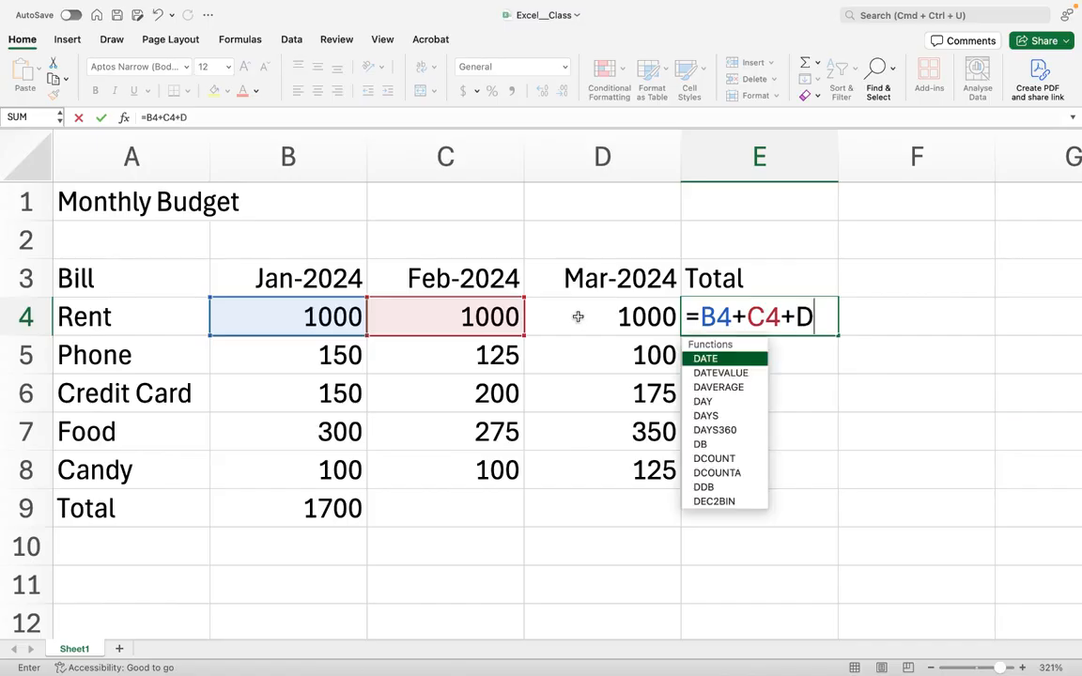
key(Return)
click(768, 317)
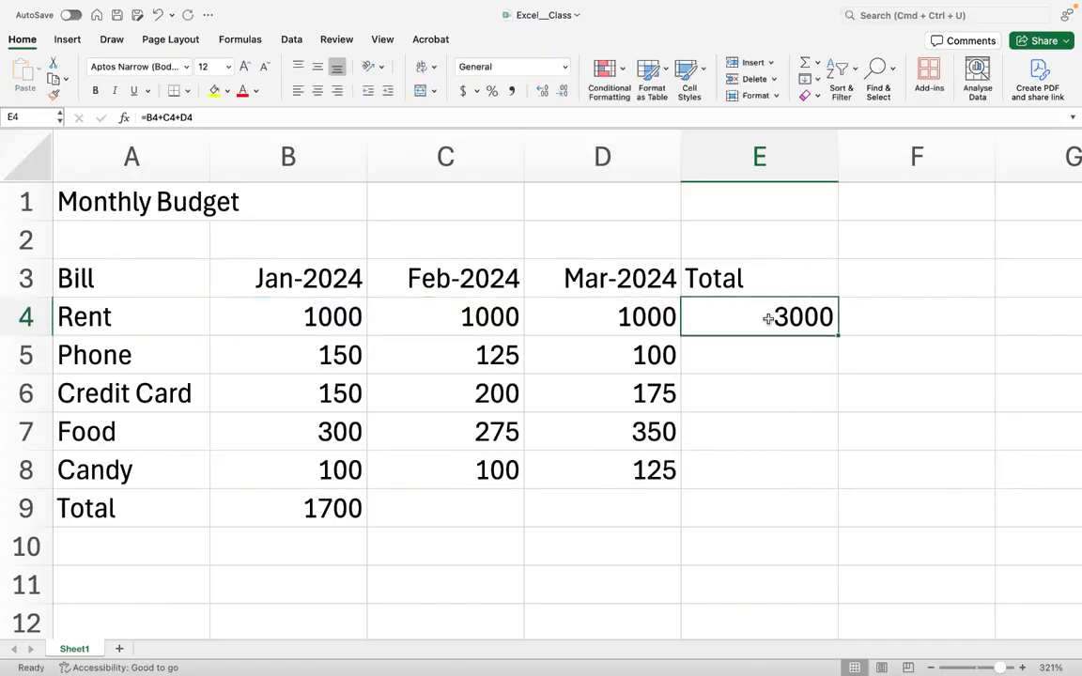
- Review the amounts in each bill row across the months alongside the Total column cells
click(567, 326)
click(489, 322)
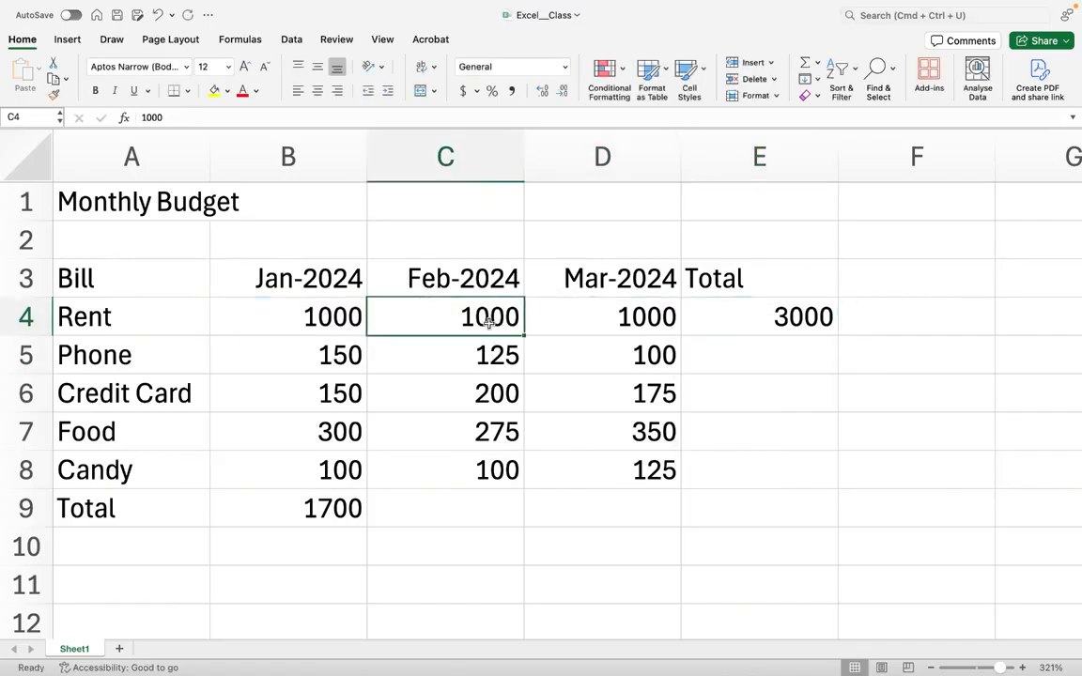
click(307, 310)
click(758, 323)
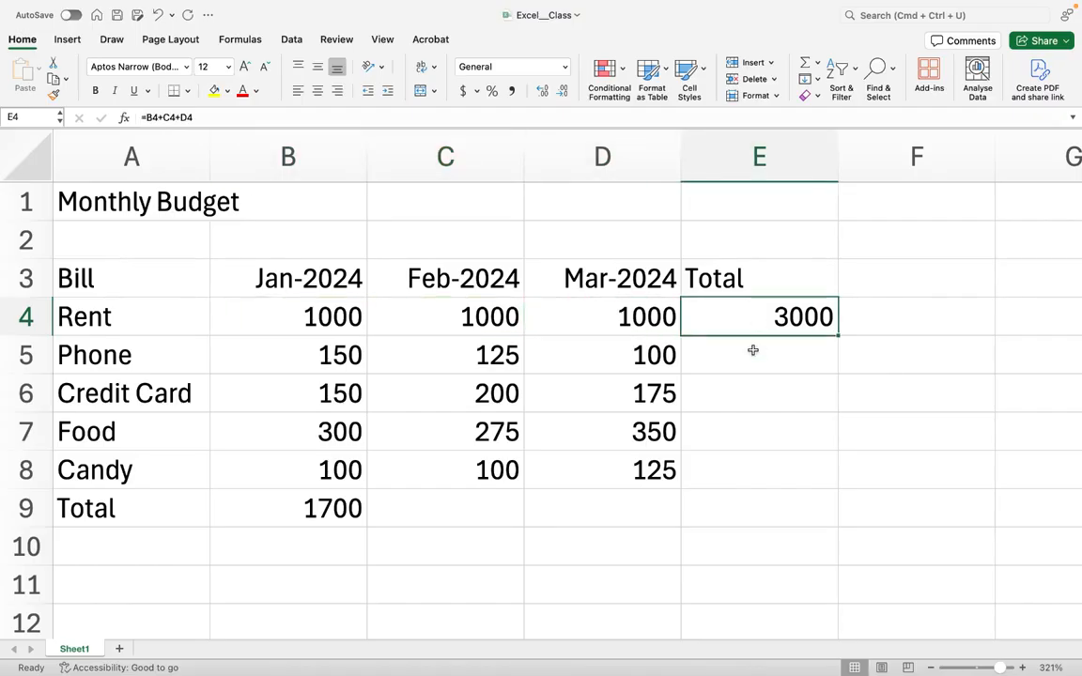
click(752, 352)
click(758, 404)
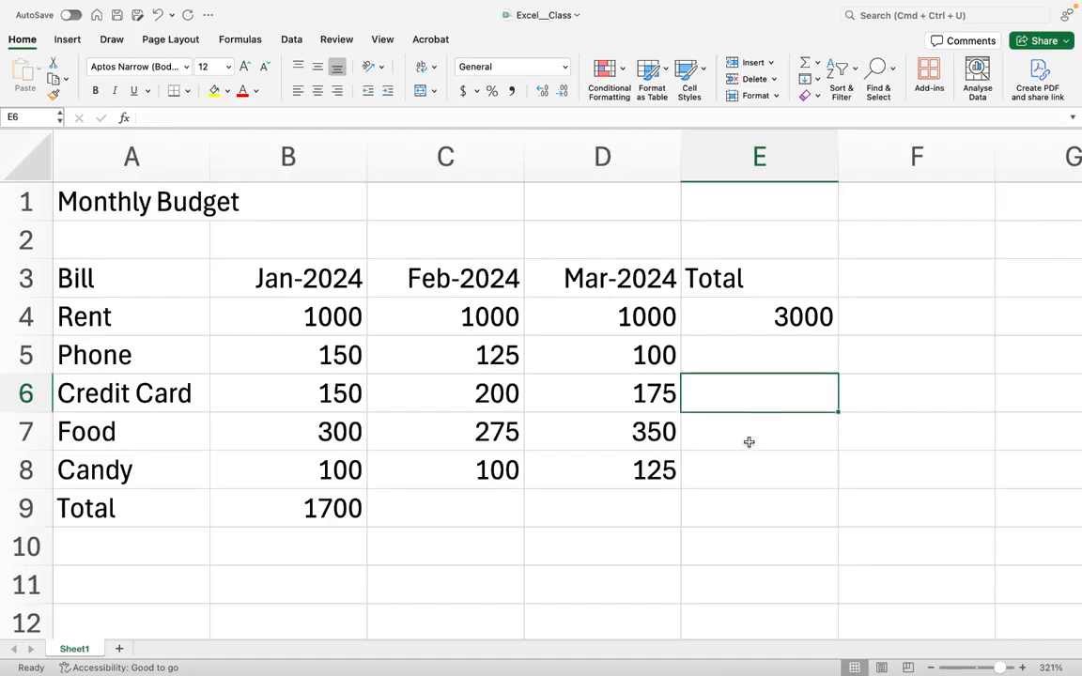
click(749, 437)
click(297, 432)
click(432, 435)
click(620, 440)
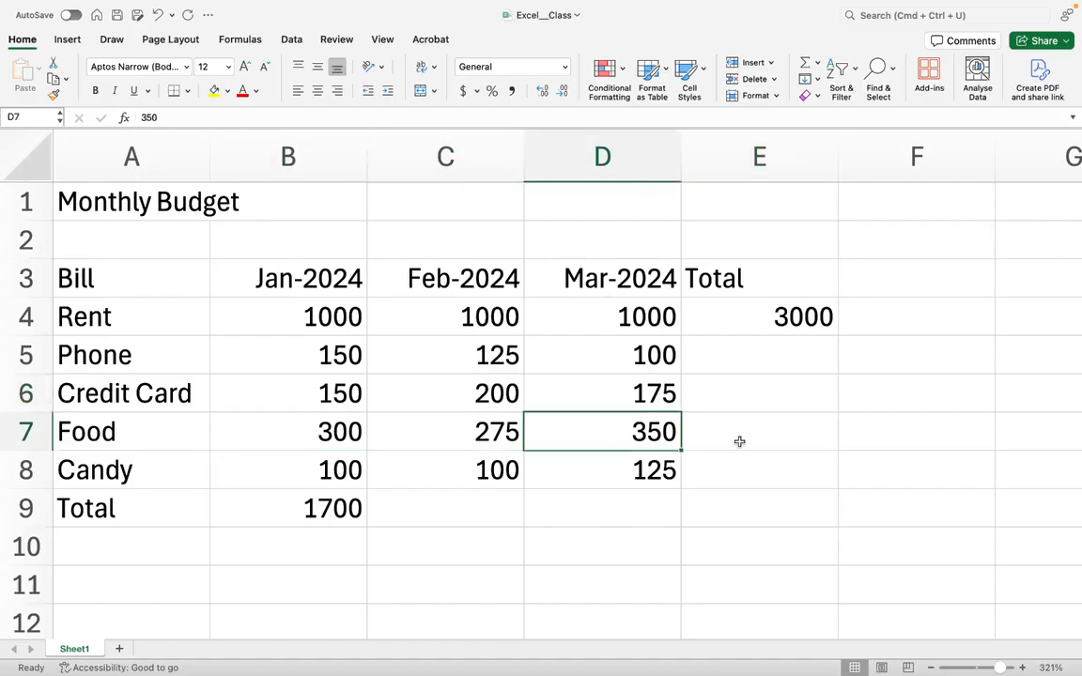
click(739, 442)
click(352, 472)
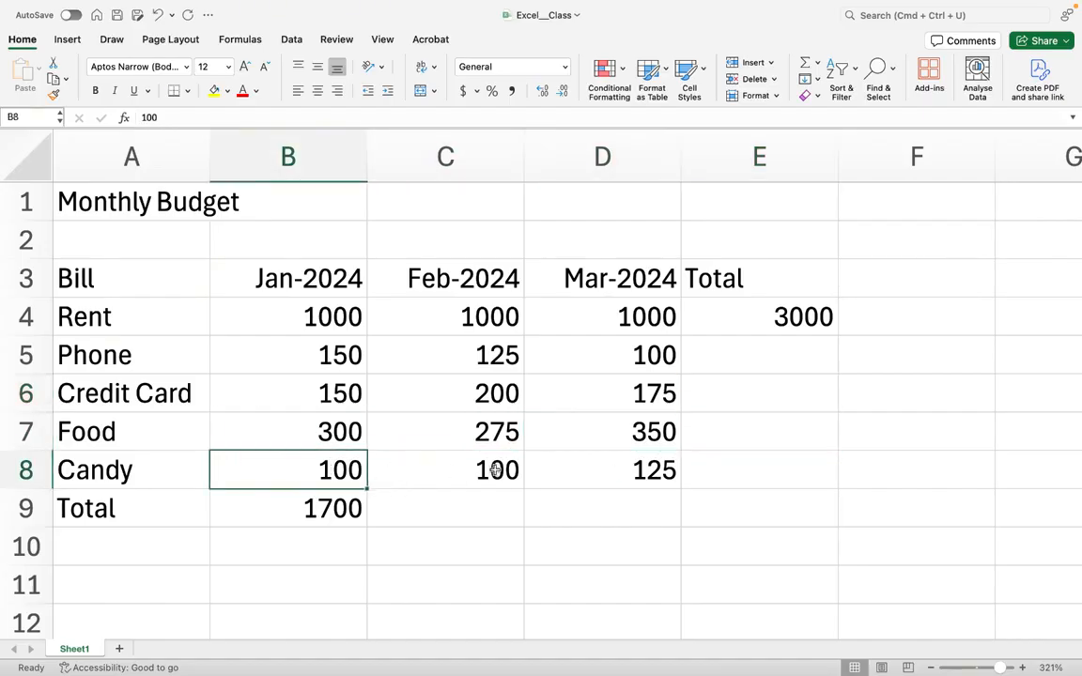
click(436, 471)
click(609, 471)
click(752, 480)
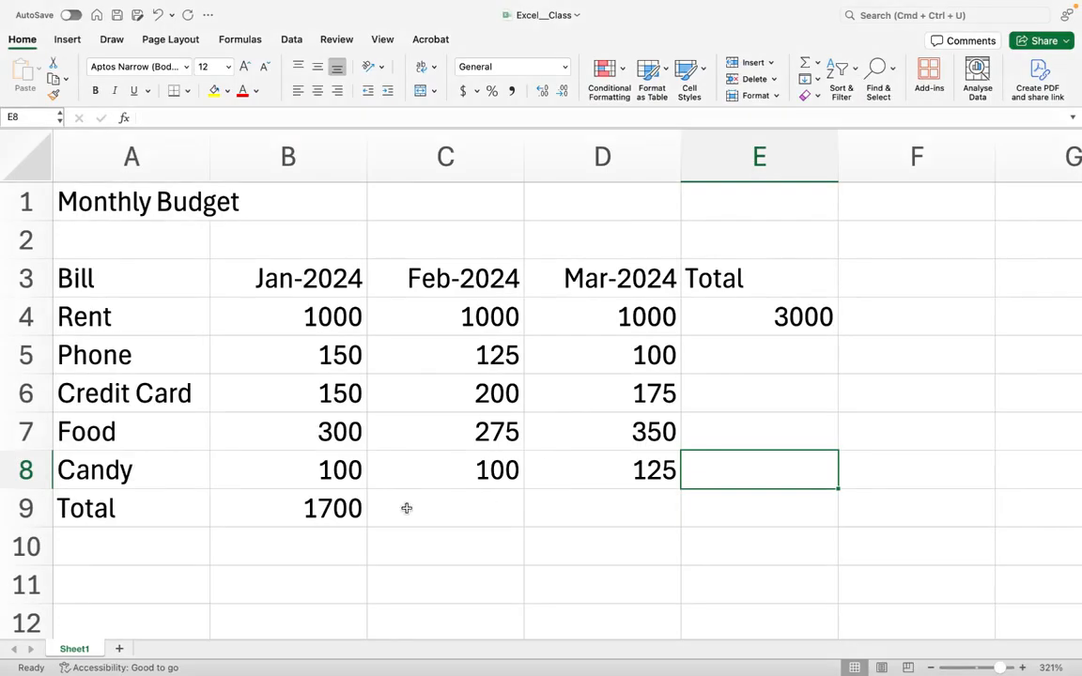
- Enter the formula =C4+C5+C6+C7+C8 in the Feb-2024 Total cell
click(406, 508)
text(=)
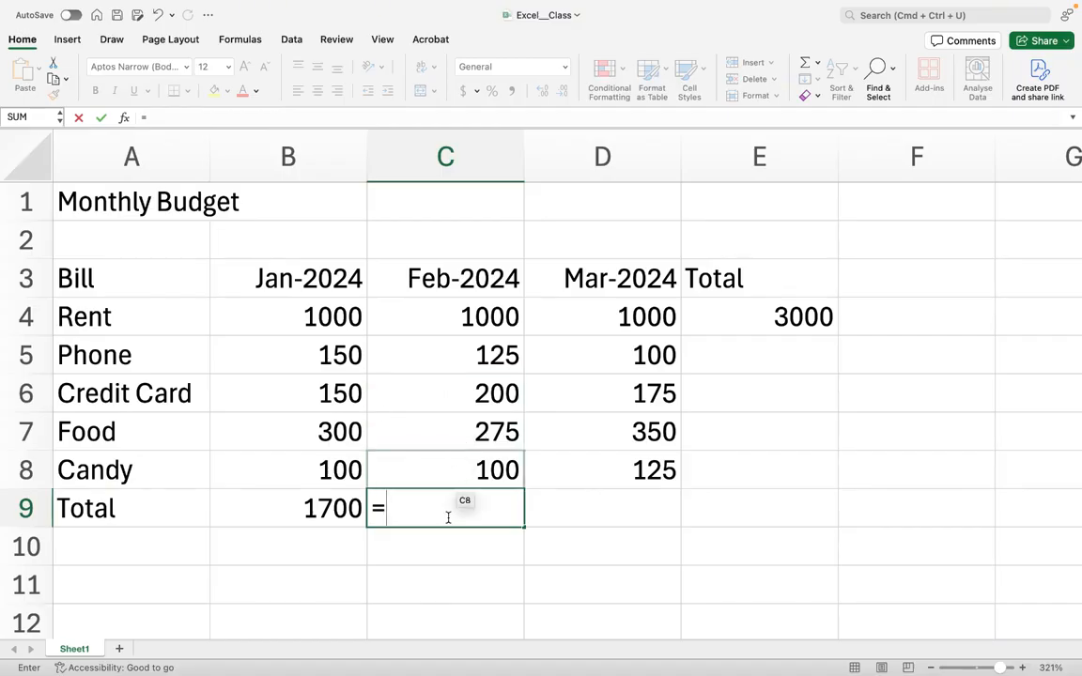
text(C4+C)
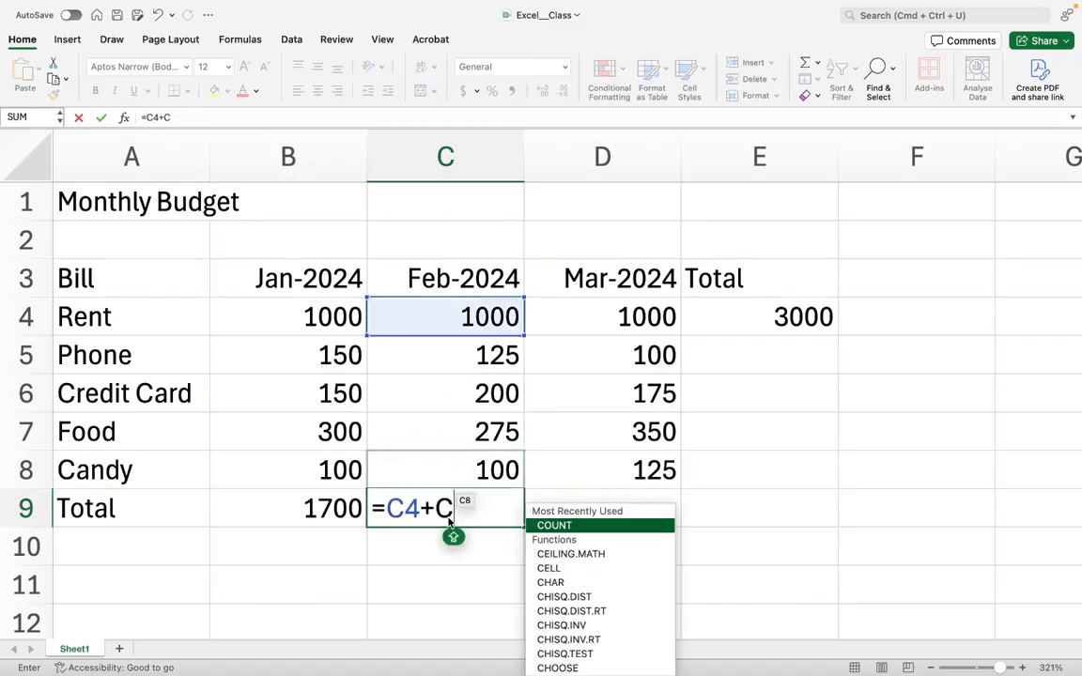
text(5+C6+C7)
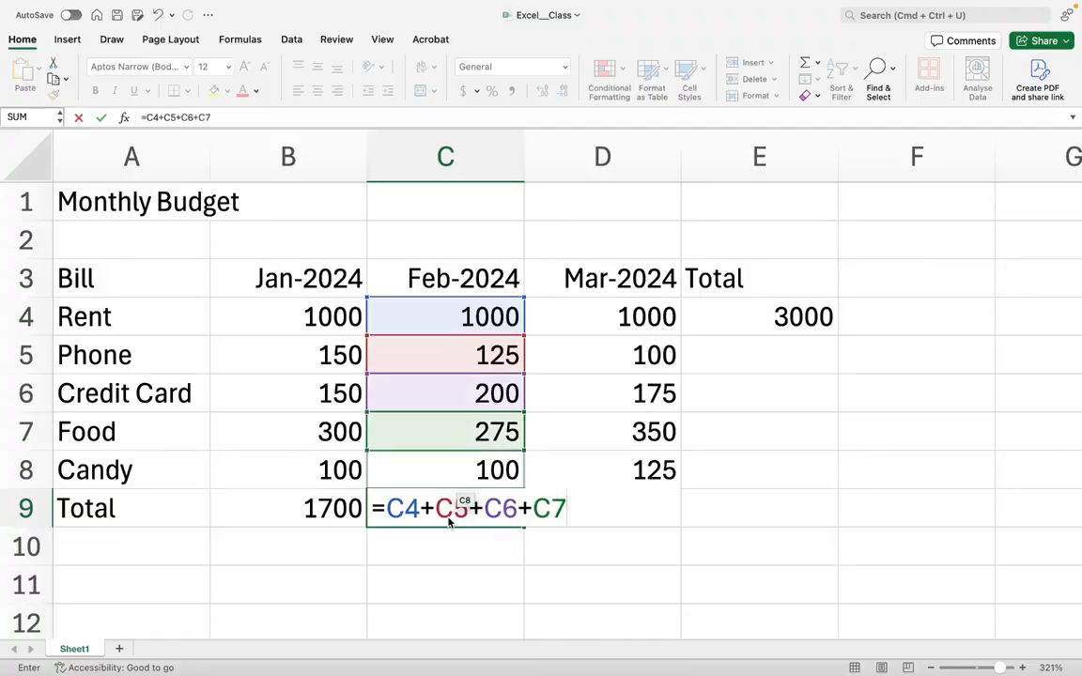
text(+C8)
key(Return)
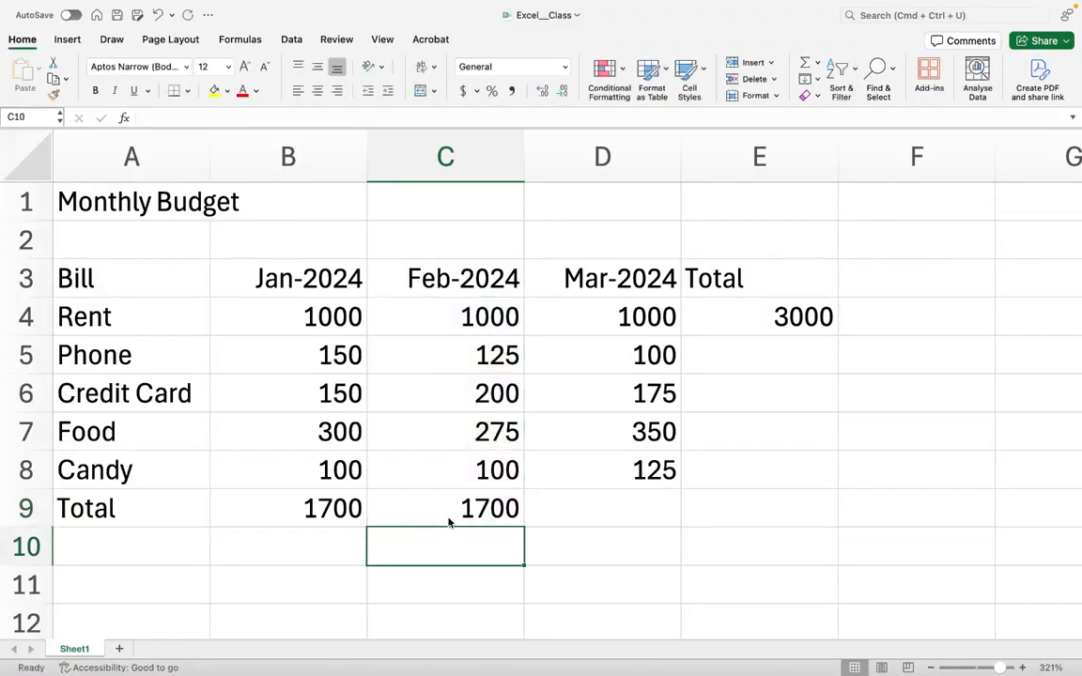
click(441, 510)
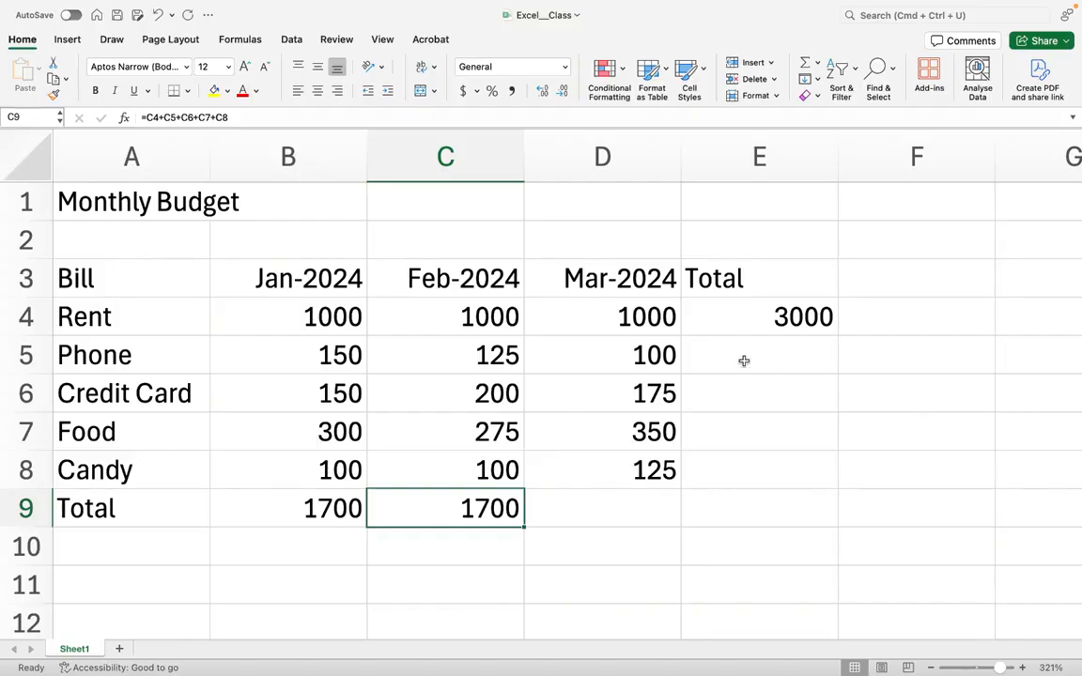
- Enter the formula =D4+D5+D6+D7+D8 in the Mar-2024 Total cell
click(636, 519)
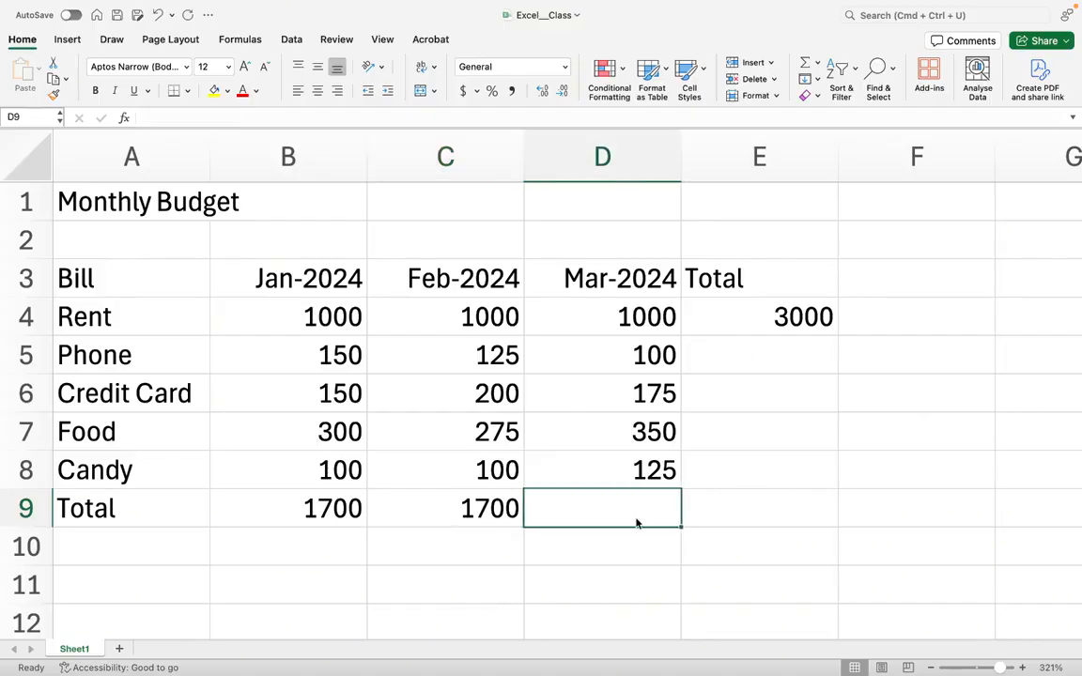
text(=D)
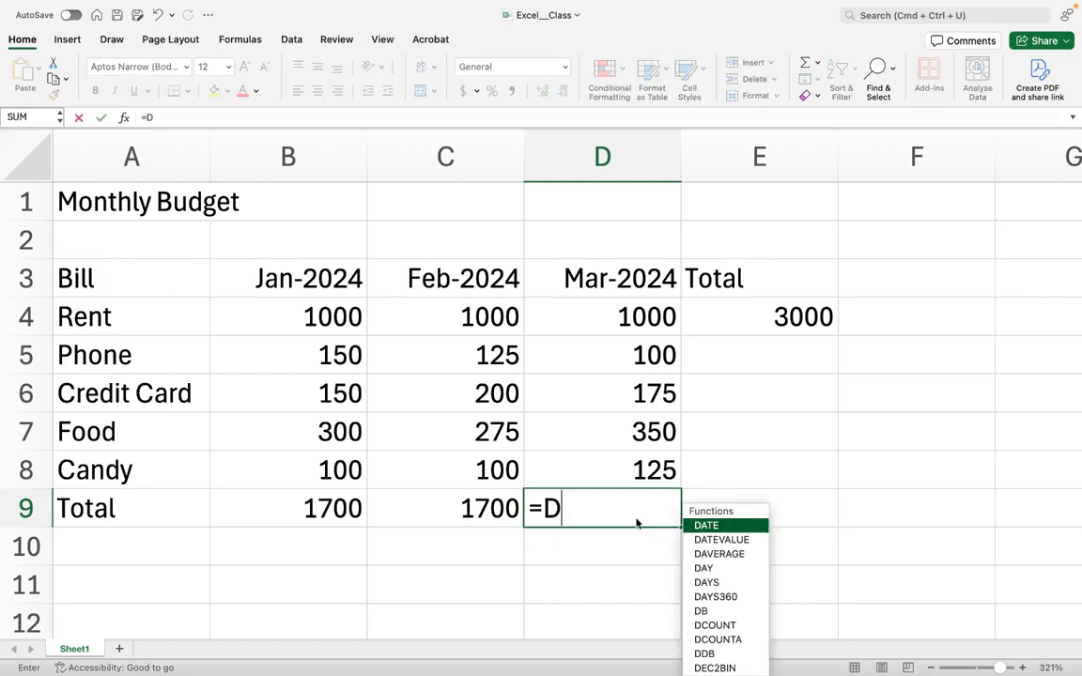
text(4+D5)
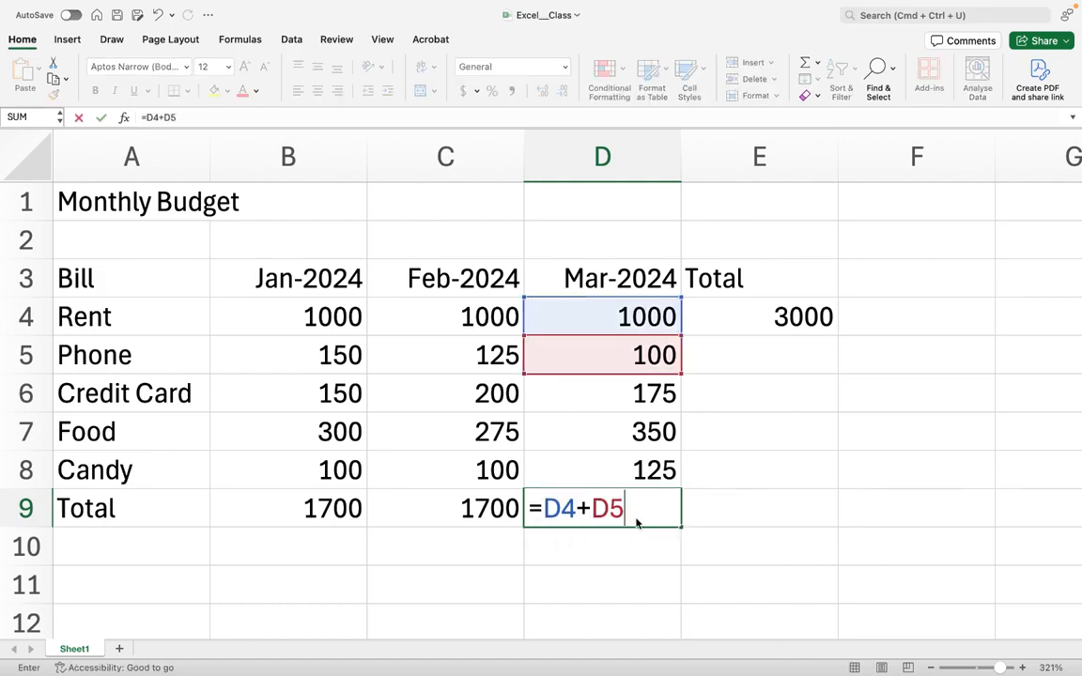
text(+D6+)
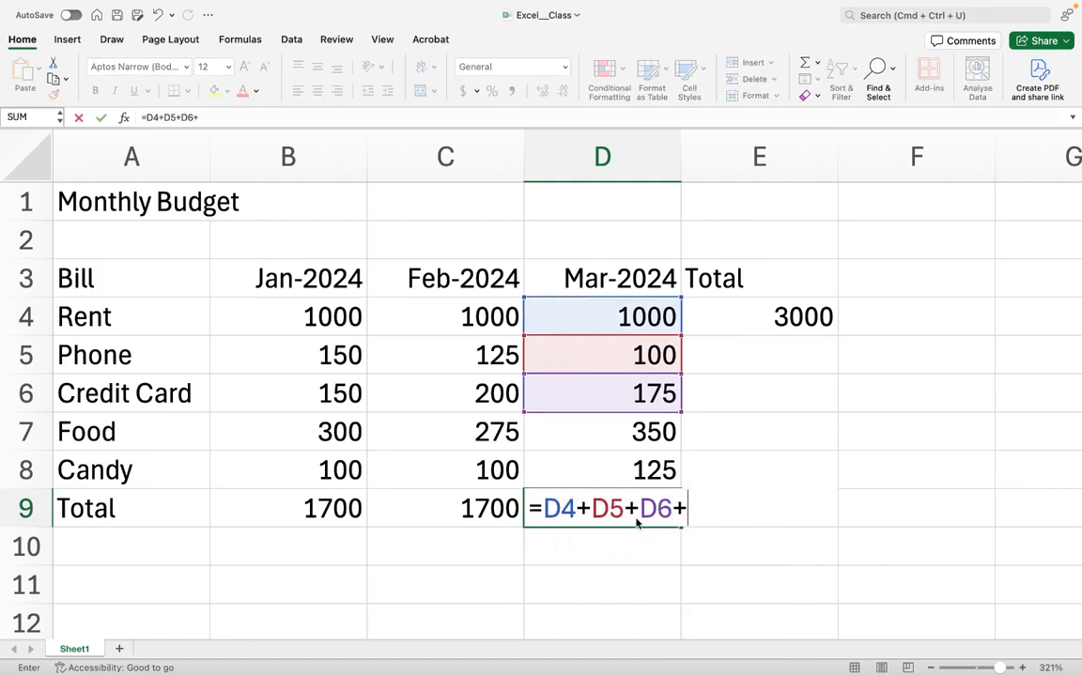
text(D7+D8)
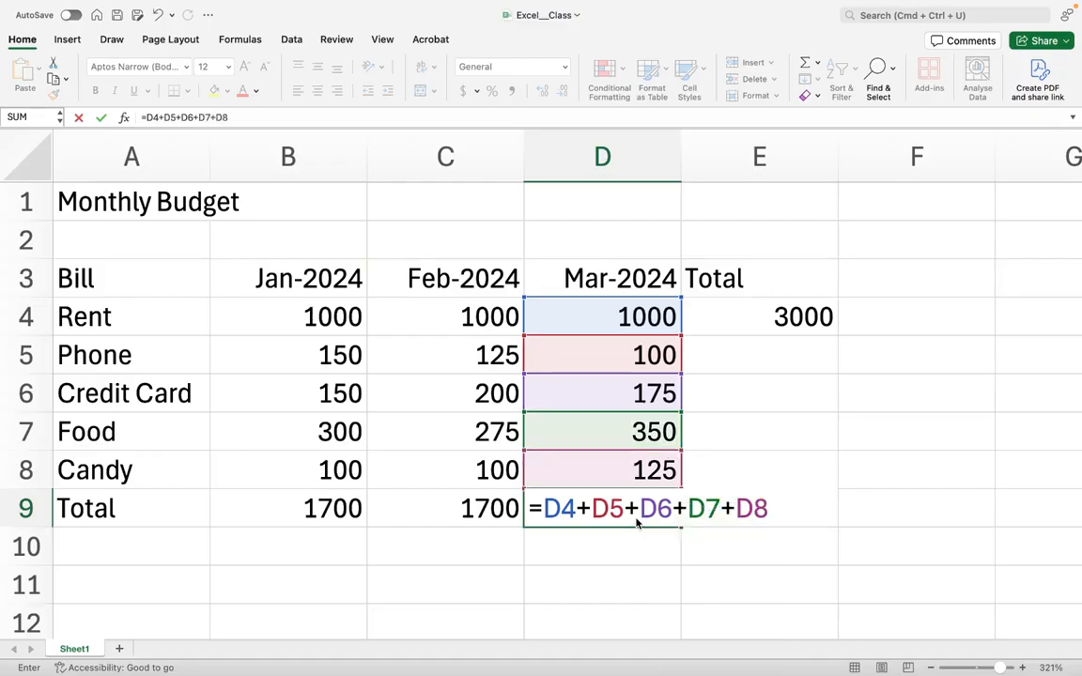
key(Return)
- Review the Mar-2024 total, the Phone row amounts and the empty Total column cells for each bill
click(651, 514)
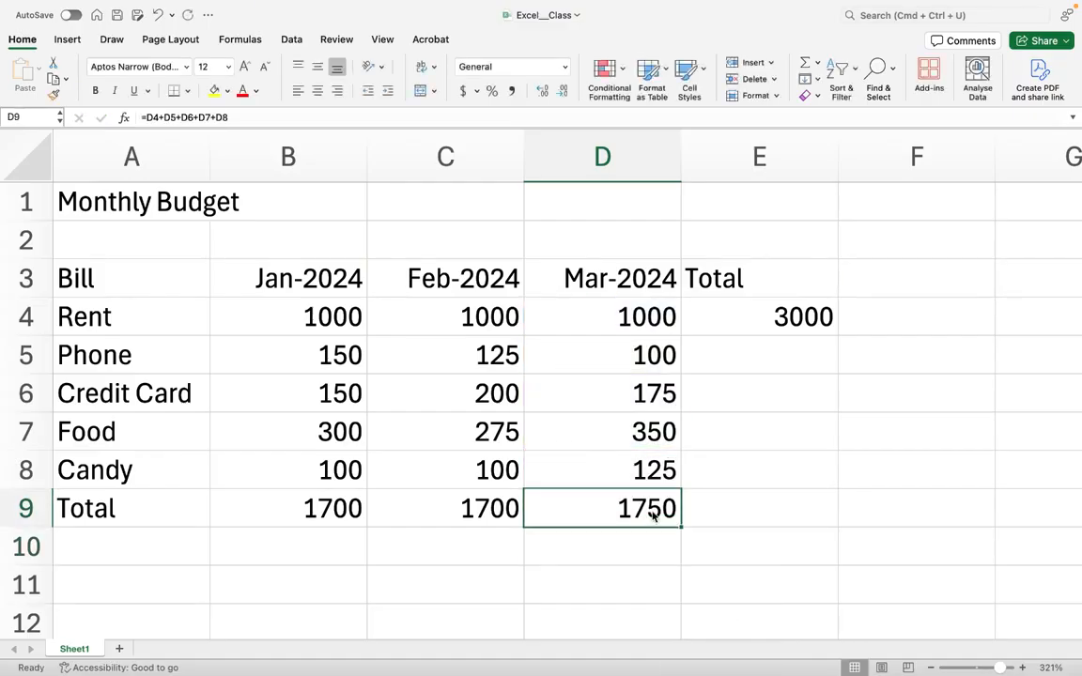
click(757, 358)
click(451, 361)
click(621, 366)
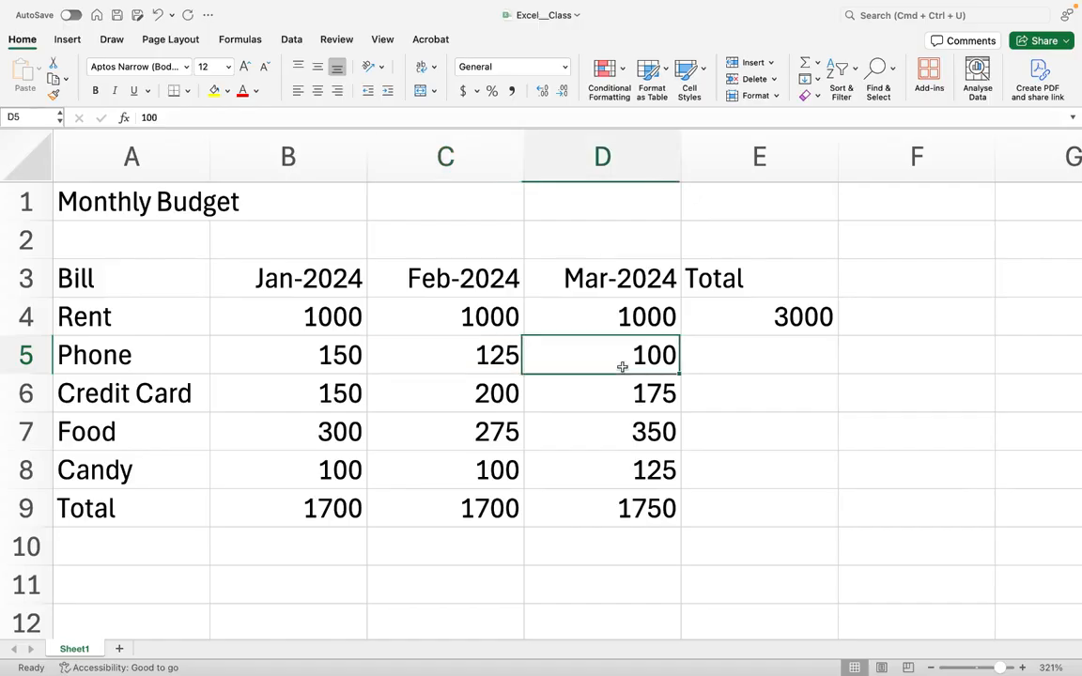
click(754, 359)
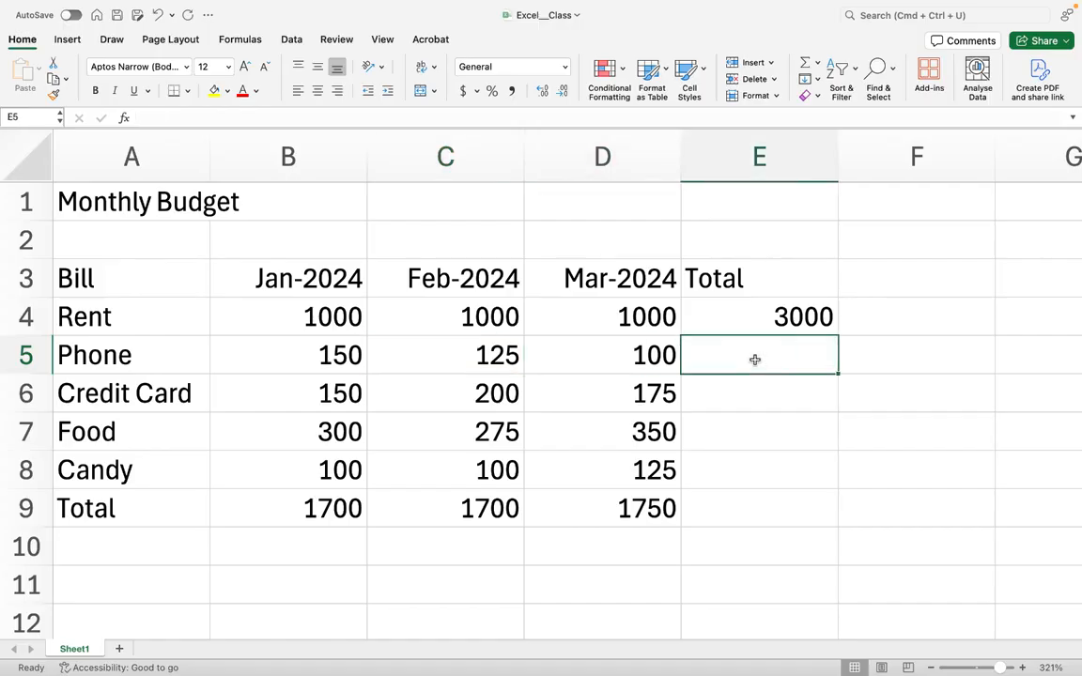
click(756, 408)
click(756, 427)
click(751, 480)
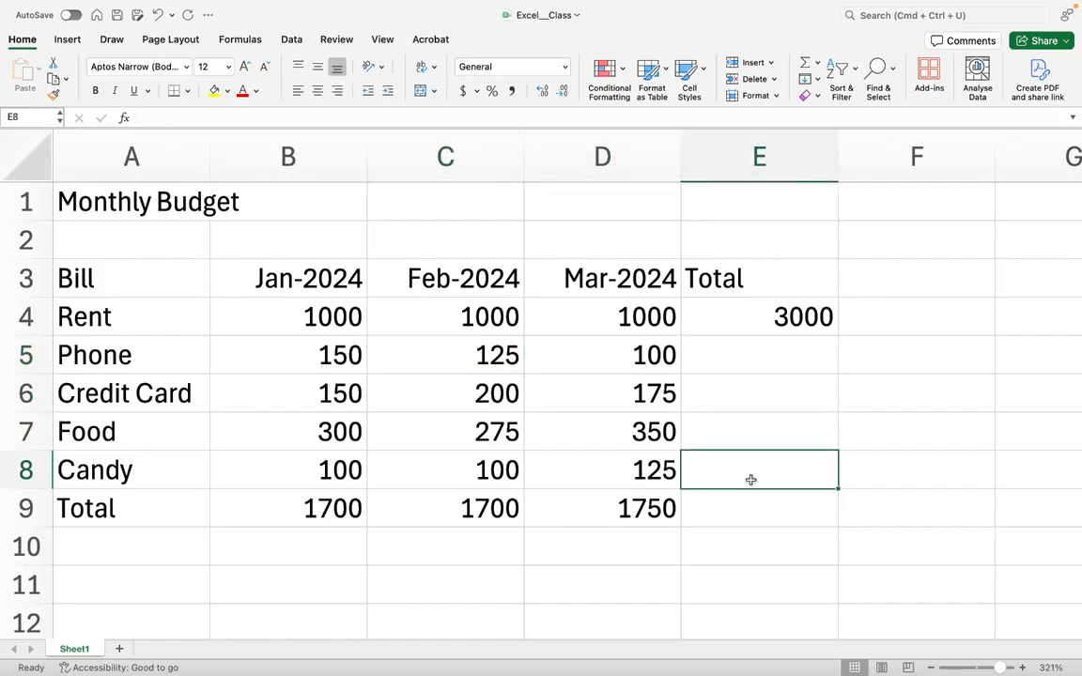
- Enter the formula =B5+C5+D5 in the Phone row's Total cell and check its referenced monthly amounts
click(721, 349)
text(=B5)
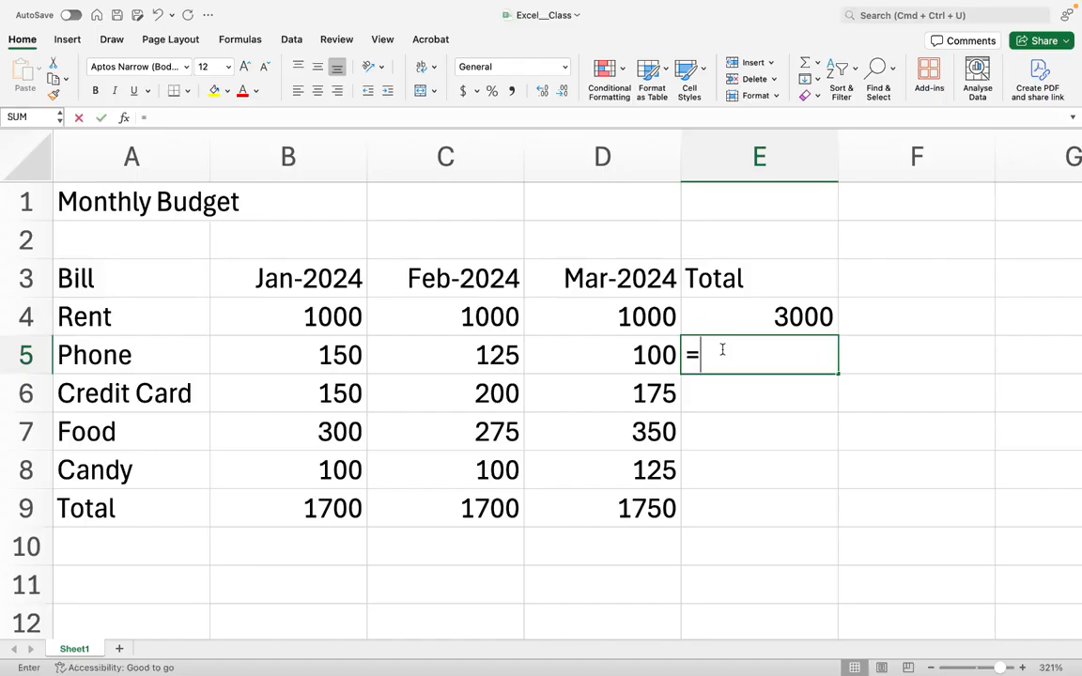
text(C)
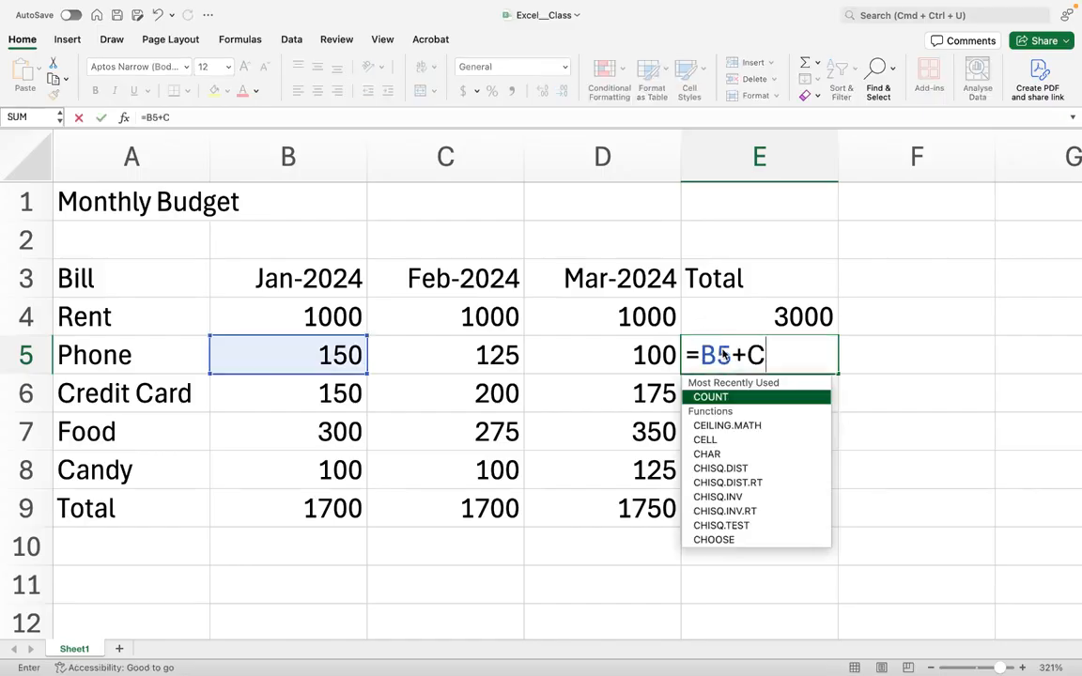
text(5+D5)
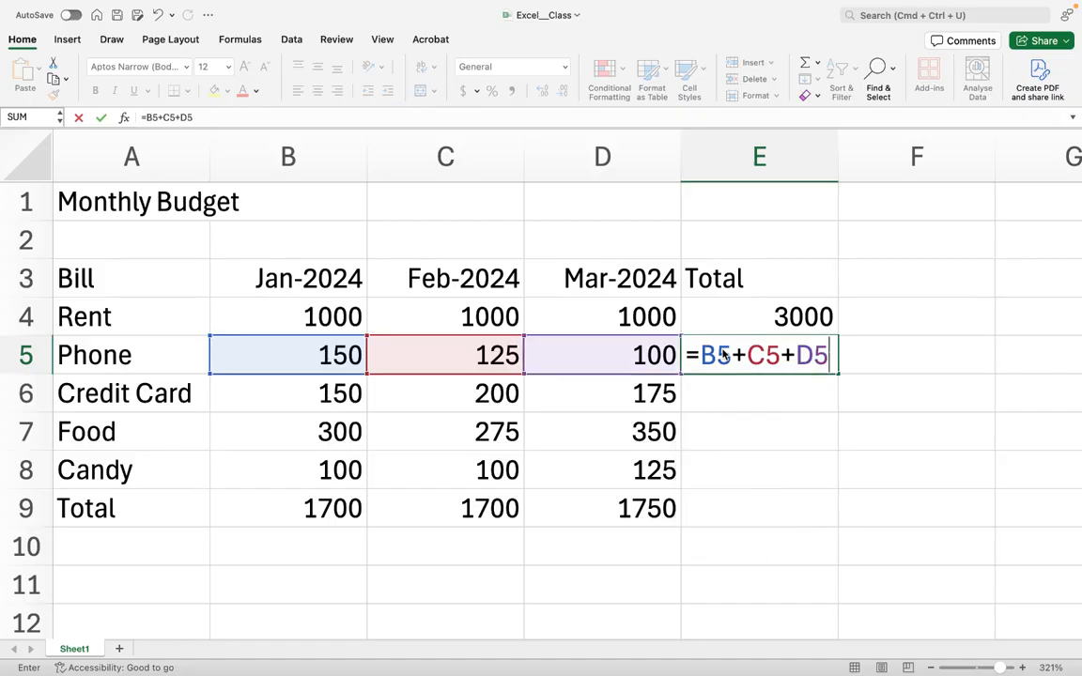
key(Return)
click(724, 353)
click(338, 357)
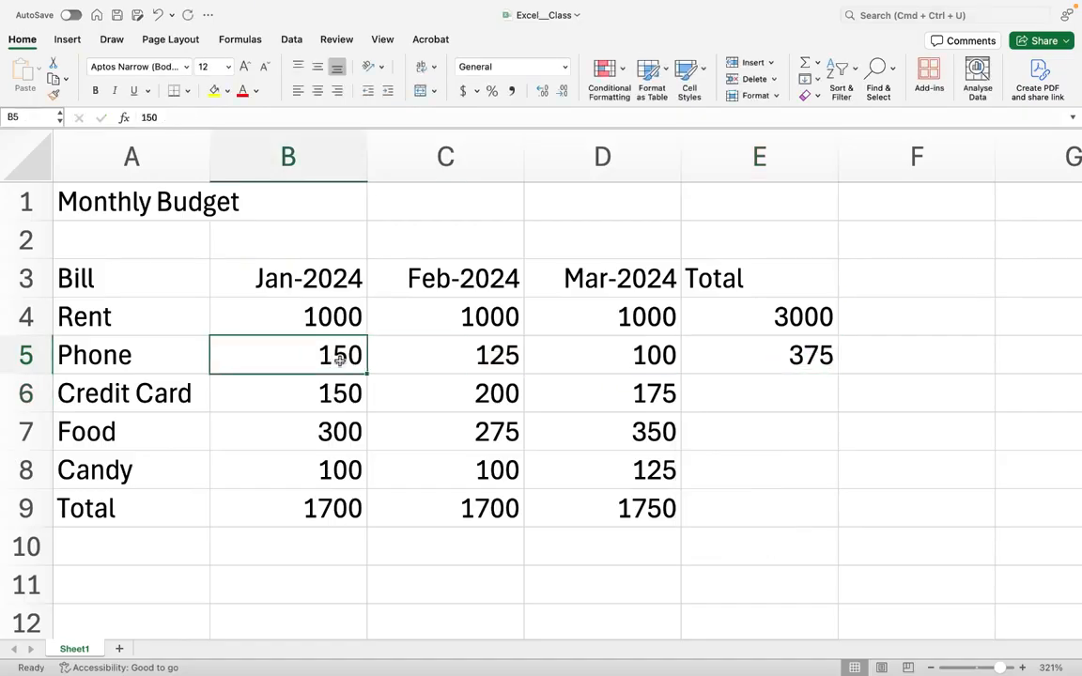
click(448, 366)
click(620, 362)
click(735, 360)
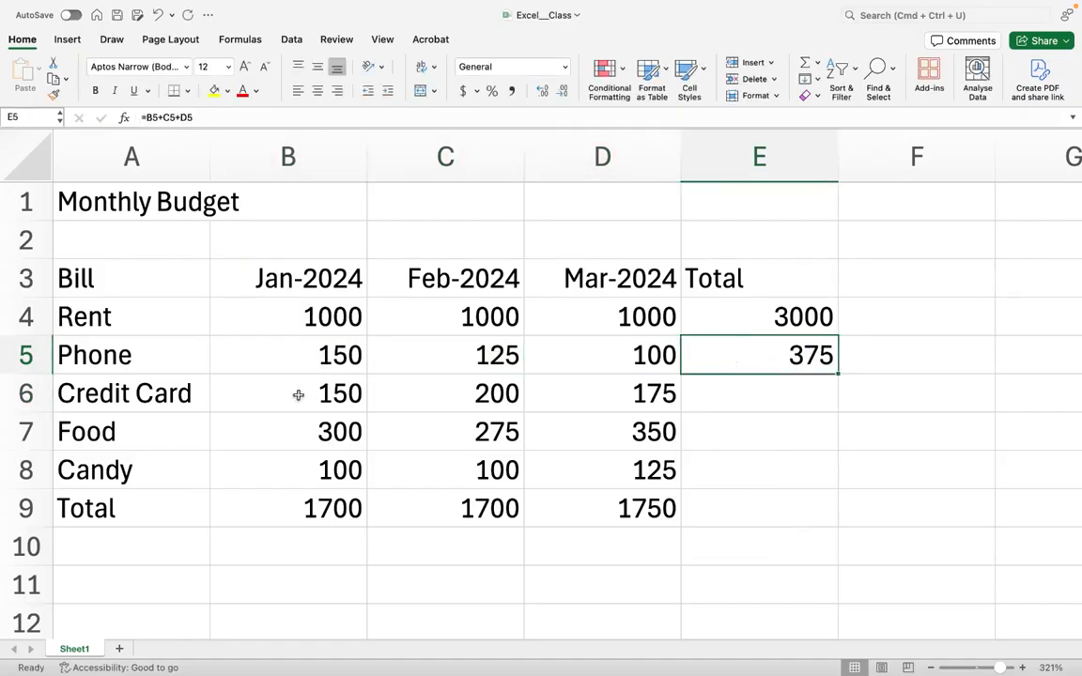
- Enter the formula =B6+C6+D6 in the Credit Card row's Total cell
click(768, 403)
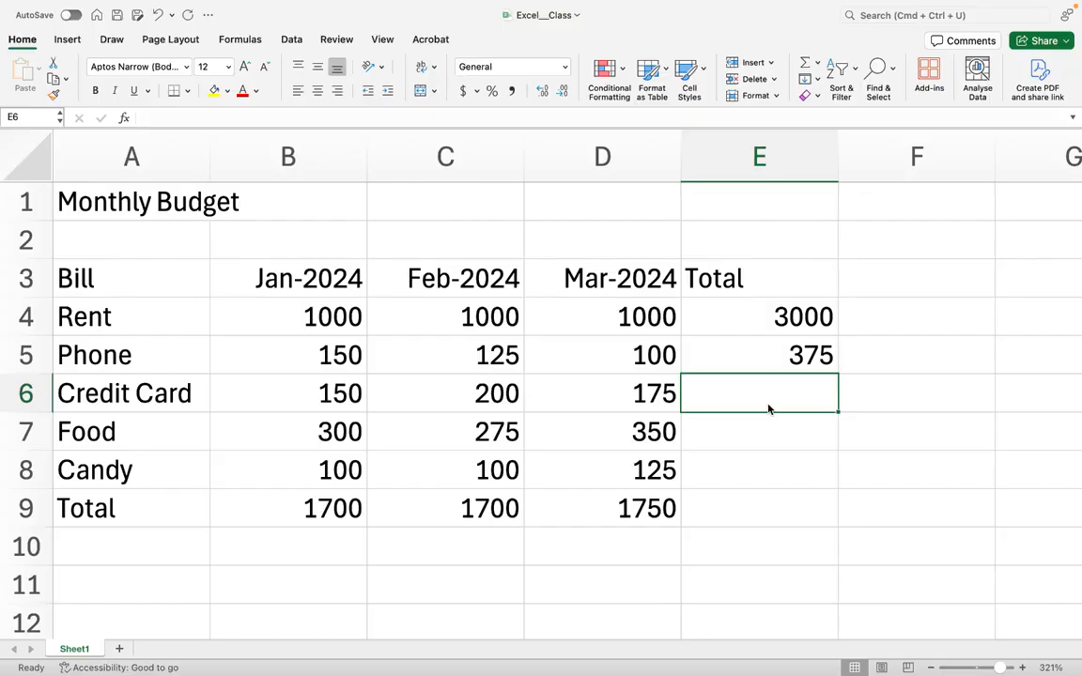
text(=B6+)
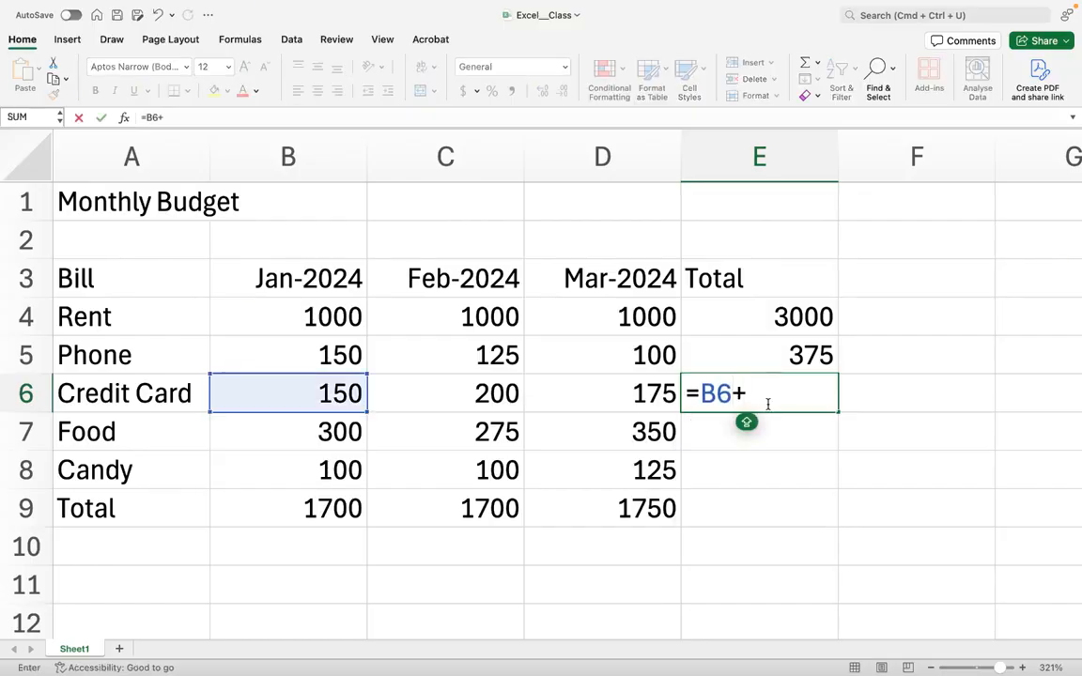
text(C6+)
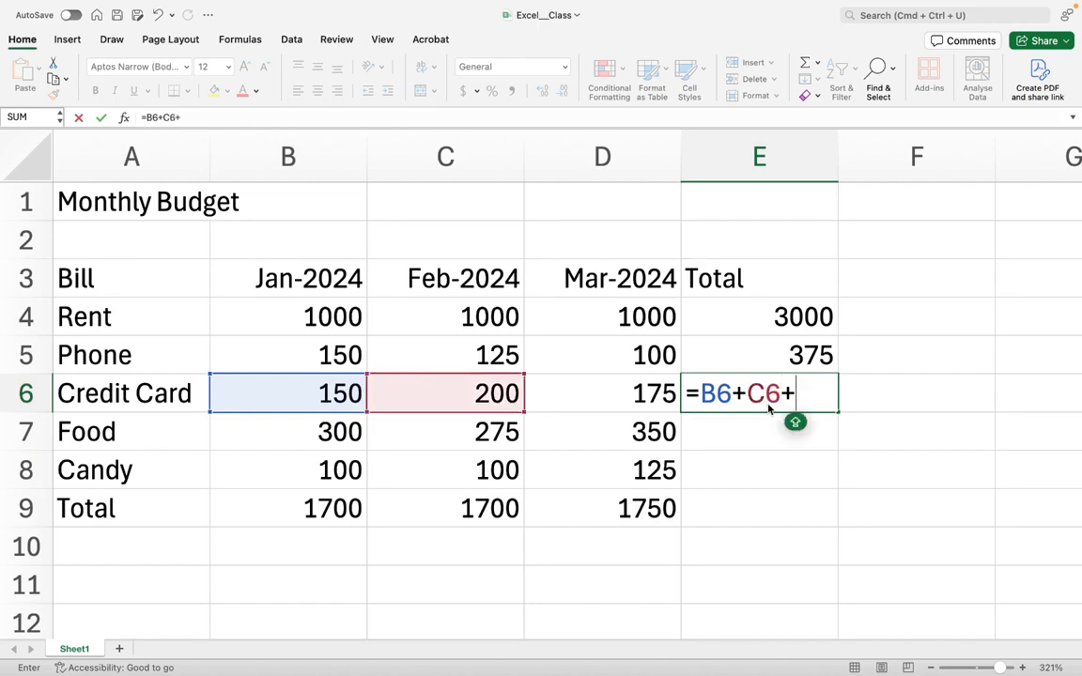
text(D6)
key(Return)
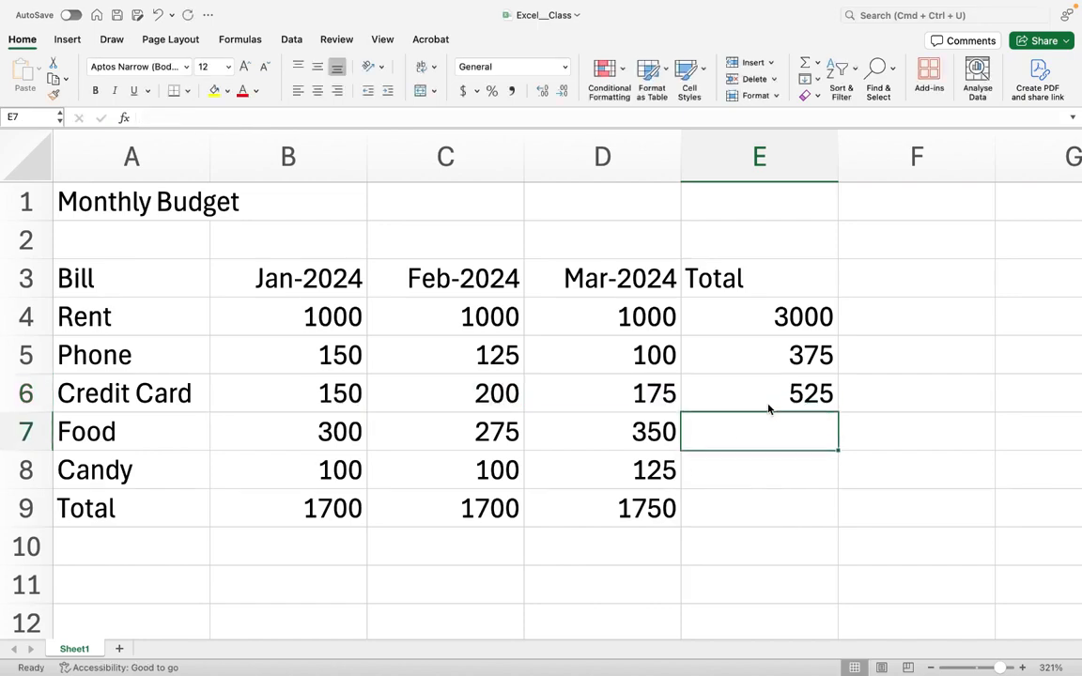
- Enter the formula =B7+C7+D7 in the Food row's Total cell
text(=B7)
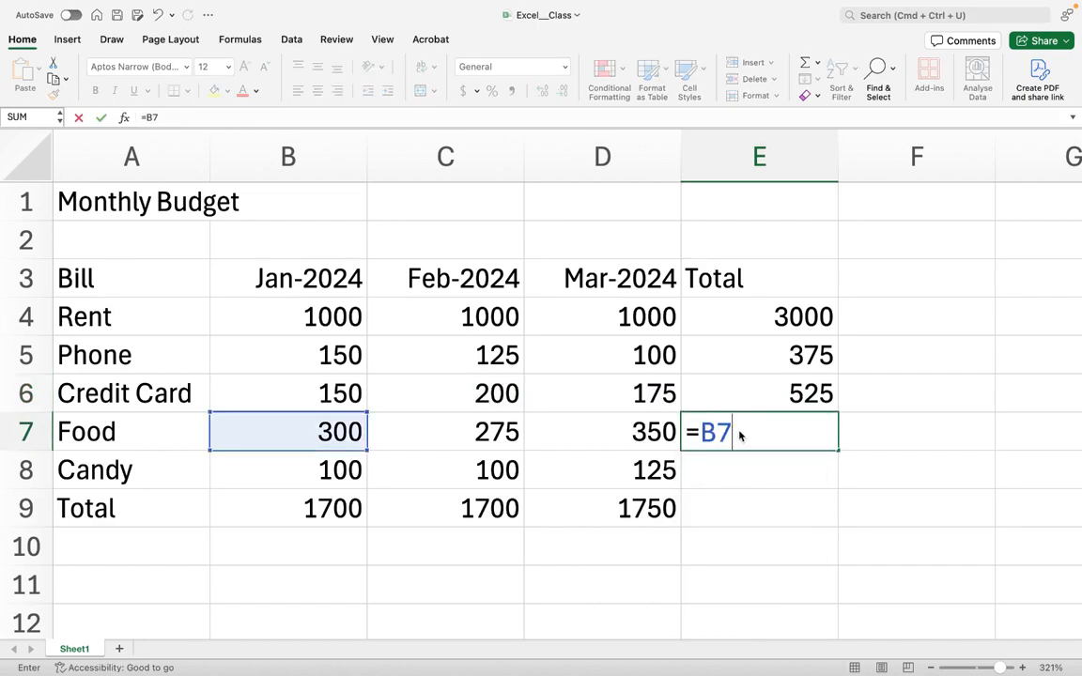
text(+C7+)
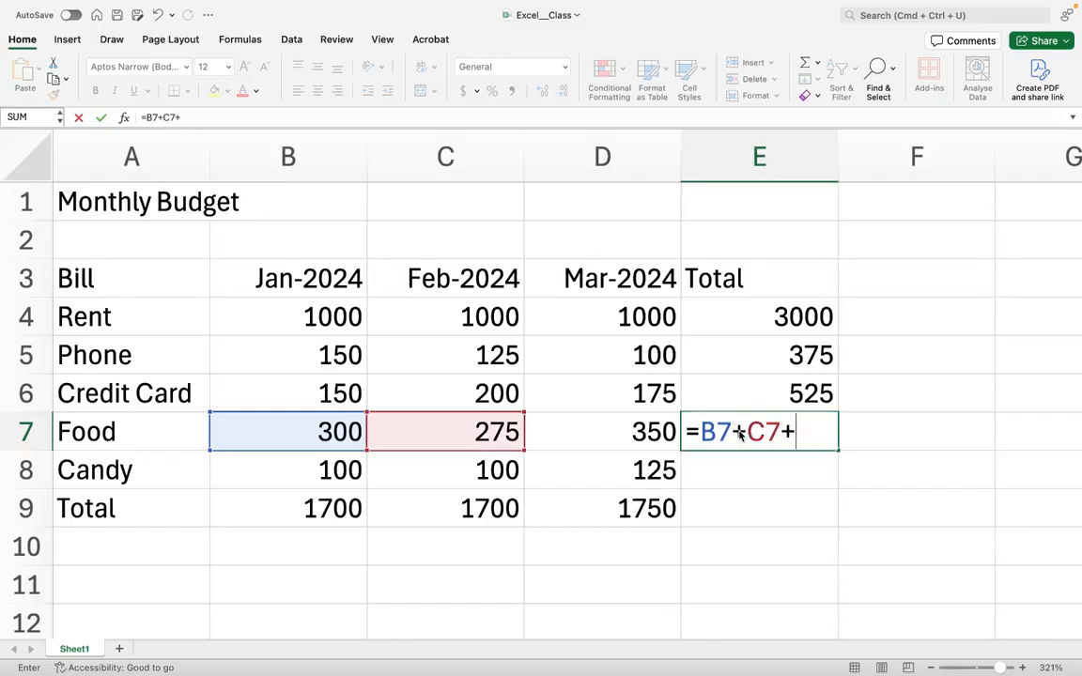
text(D7)
key(Return)
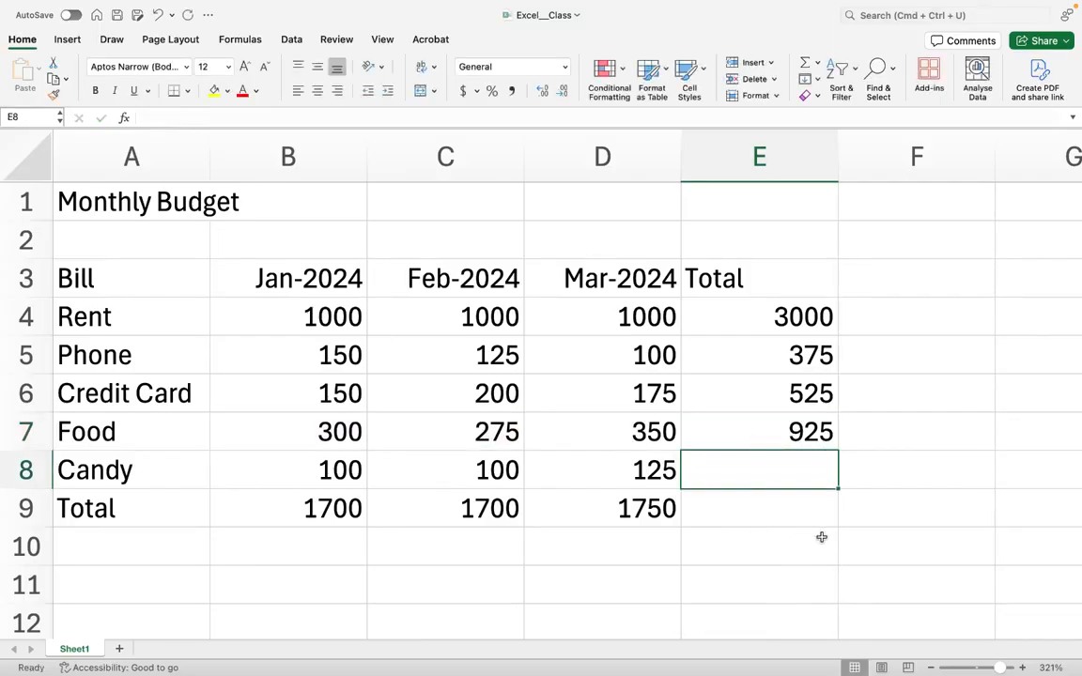
- Enter the formula =B8+C8+D8 in the Candy row's Total cell
text(=B8)
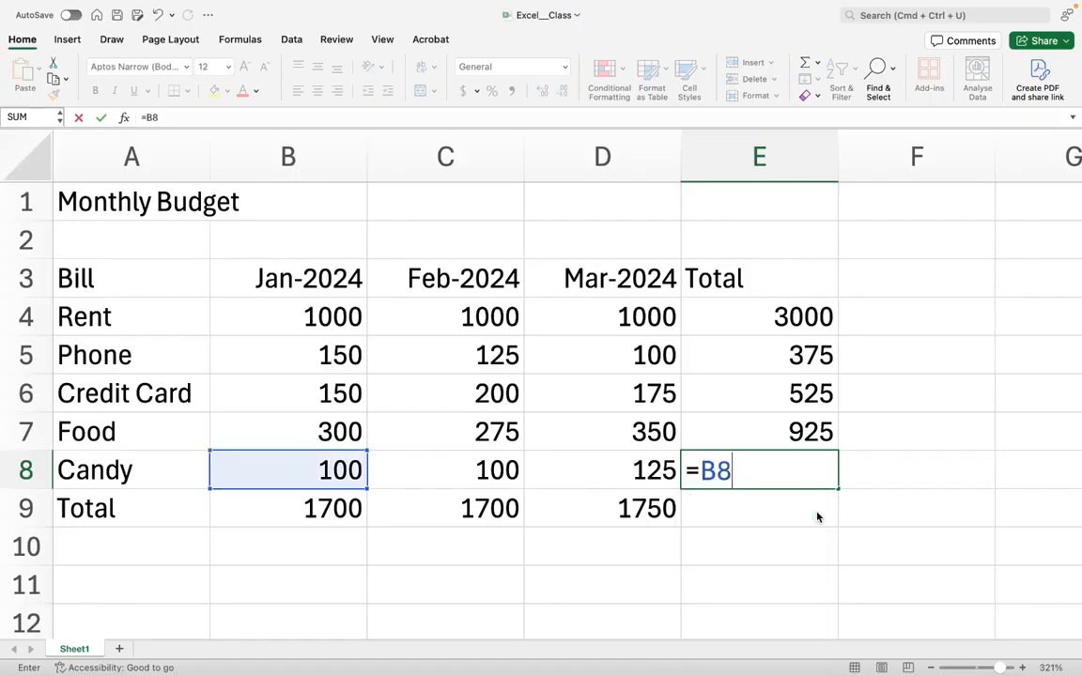
text(+C8+)
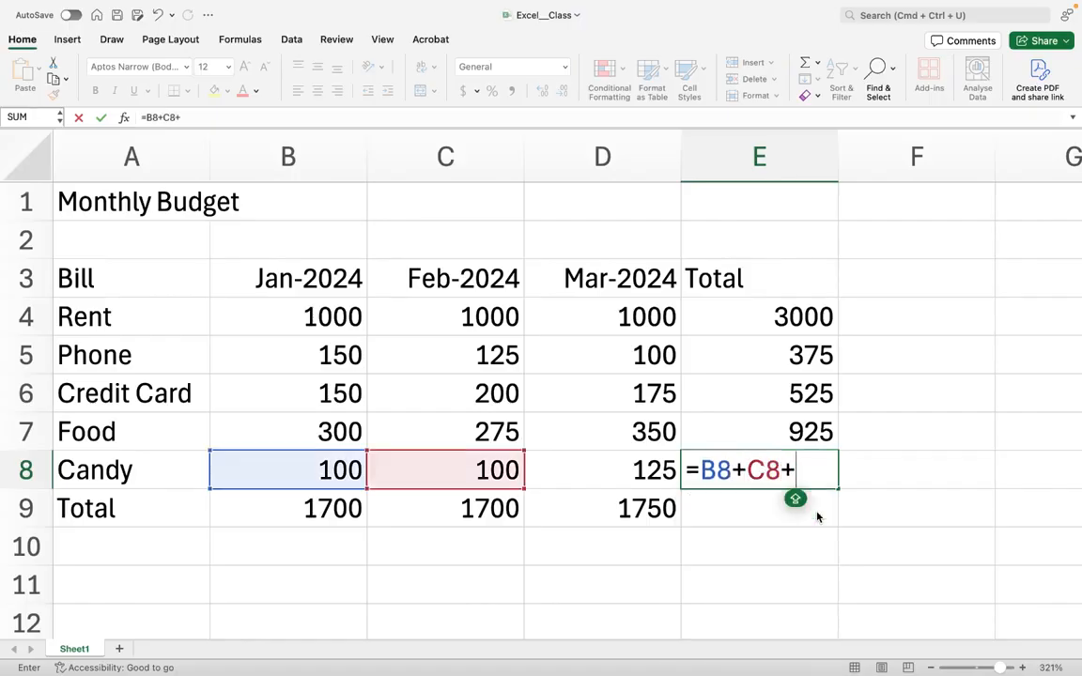
text(D8)
key(Return)
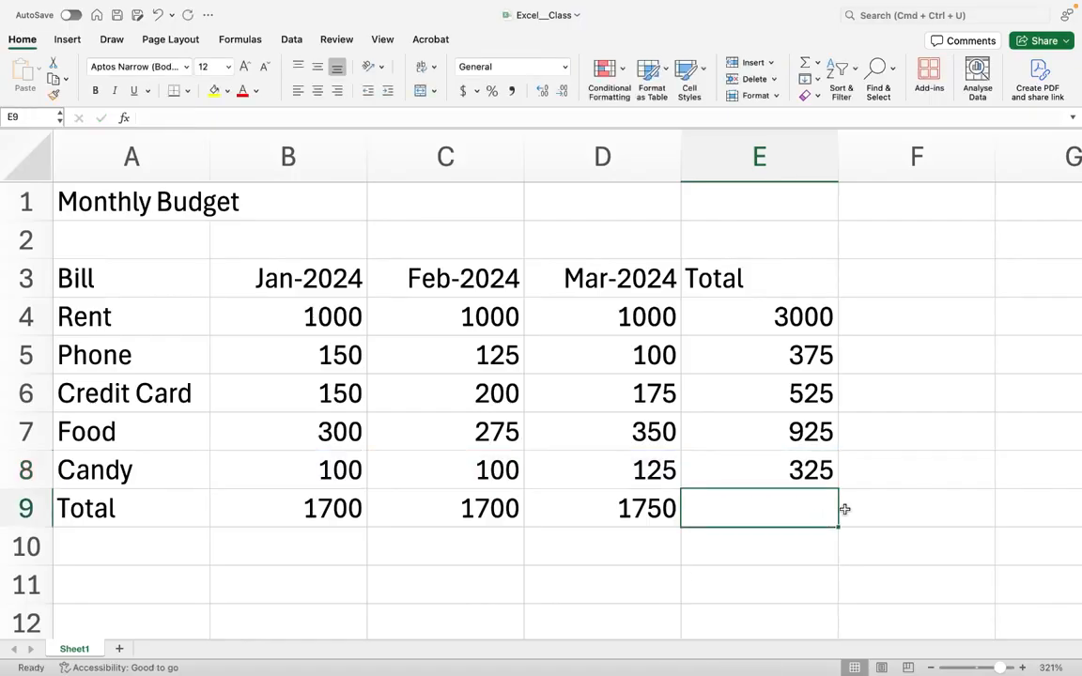
- Review the Jan-2024 bill amounts and the formulas in each month's Total cell
click(280, 317)
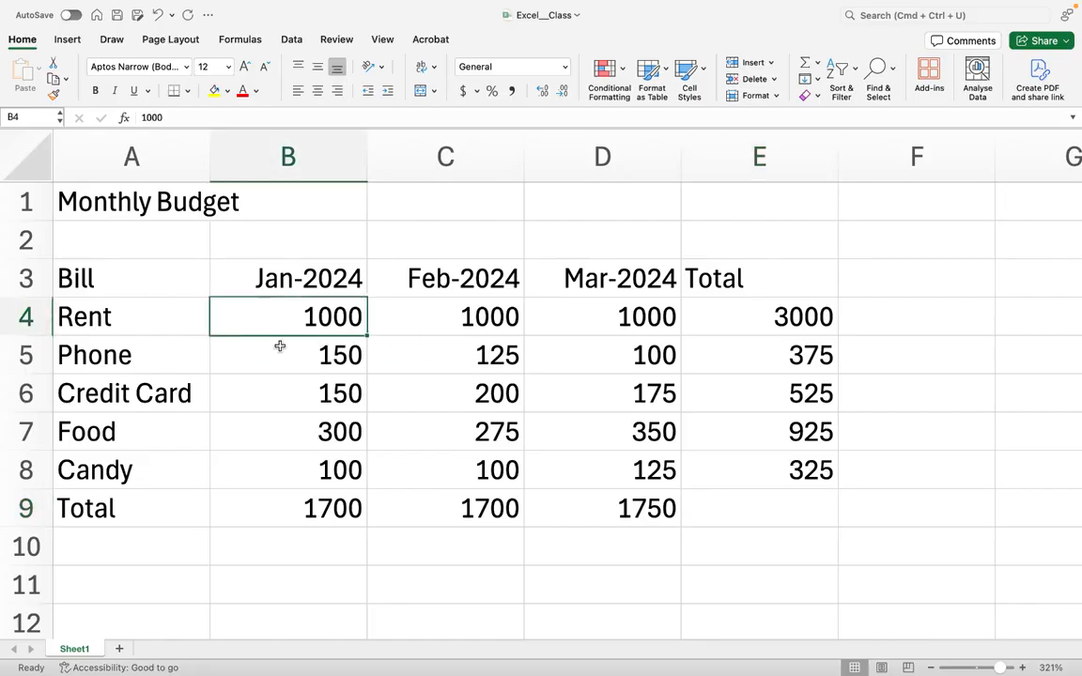
click(280, 348)
click(279, 381)
click(292, 466)
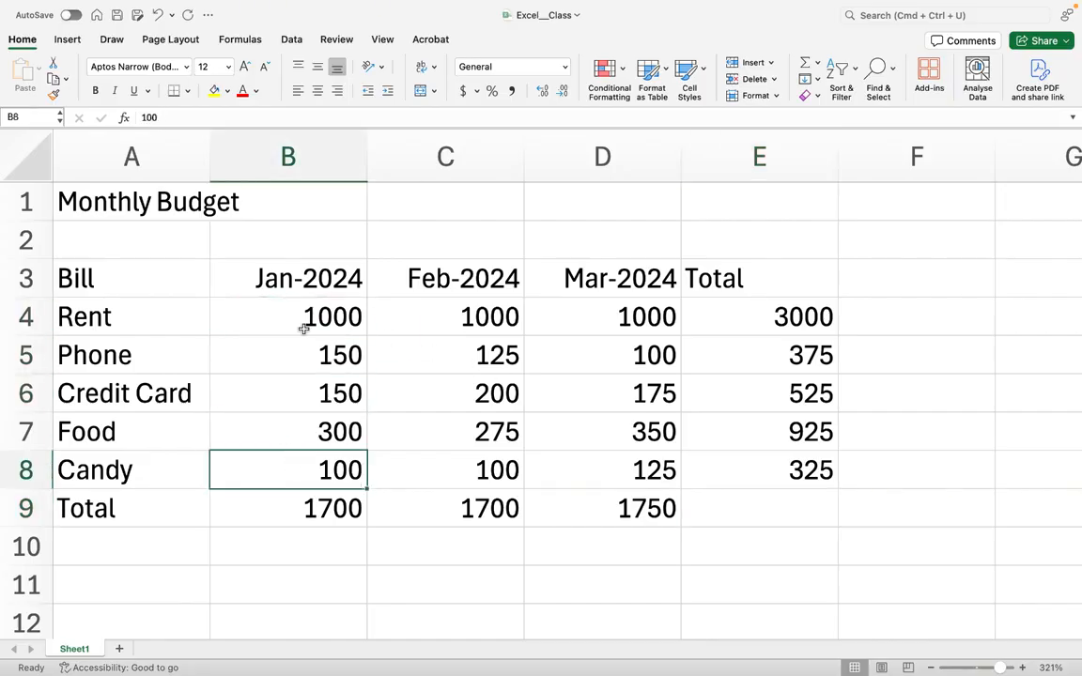
click(277, 305)
click(324, 510)
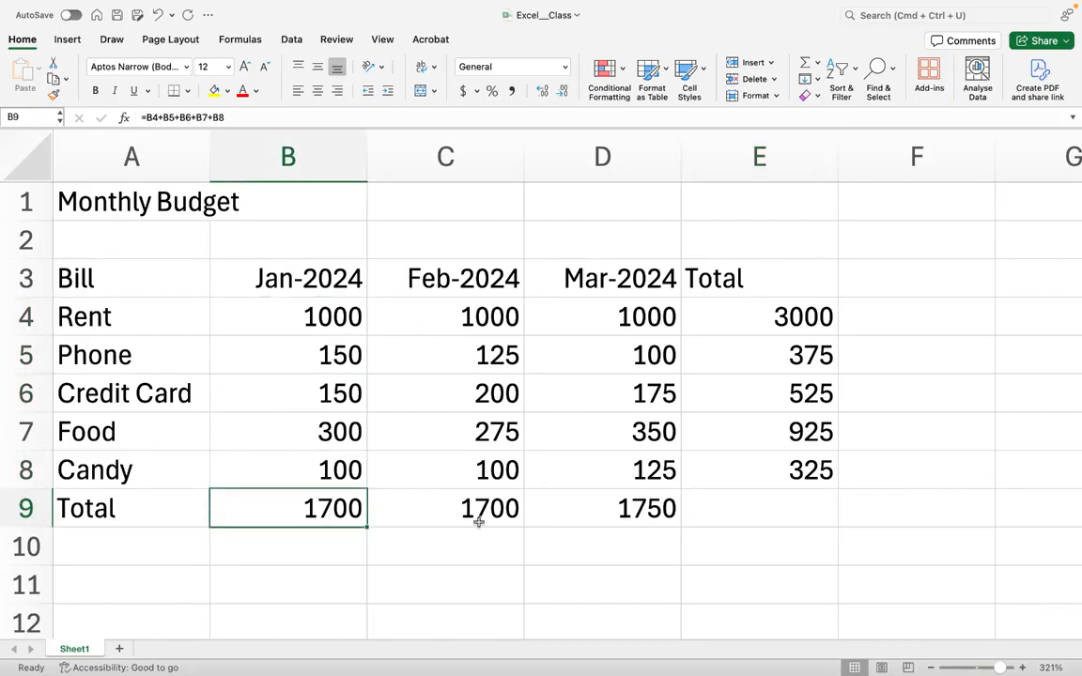
click(474, 515)
click(587, 508)
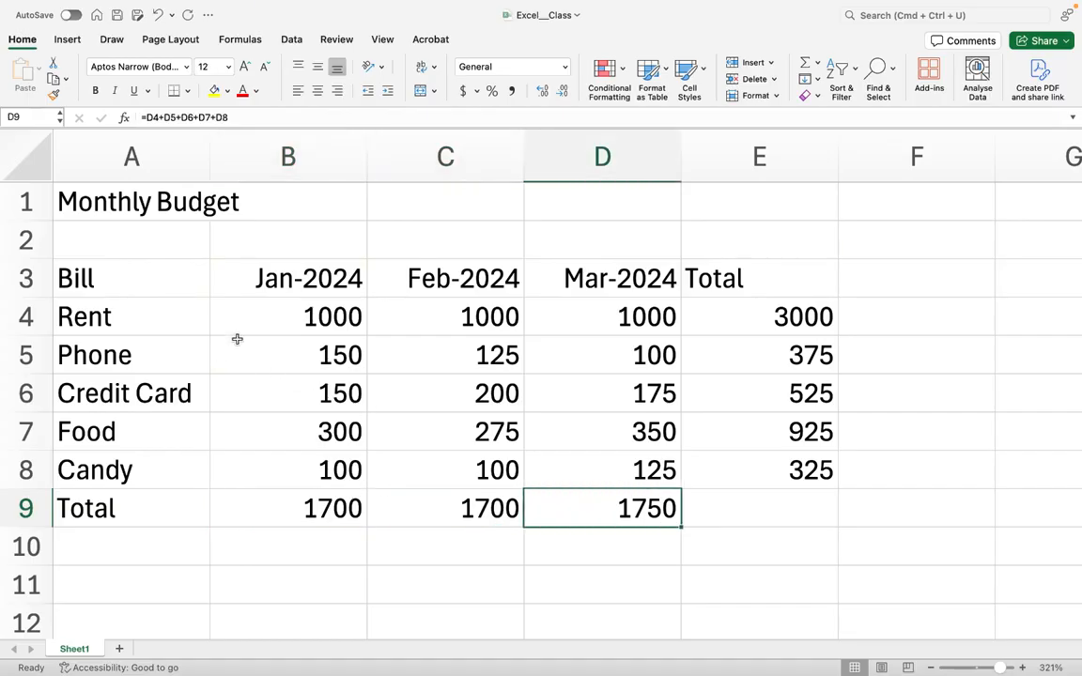